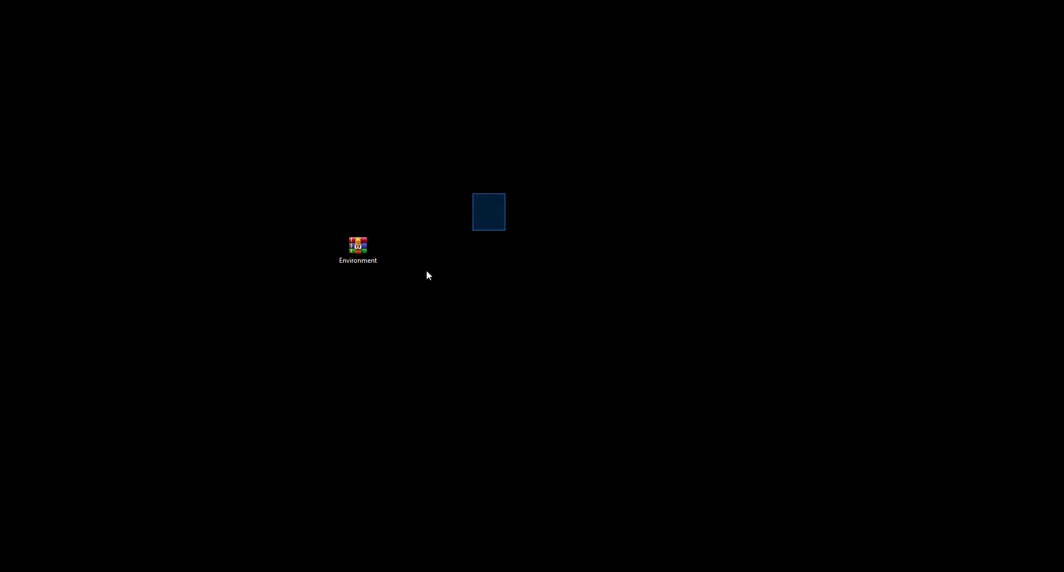
# Extract the Environment archive onto the desktop with WinRAR's Extract Here.
pyautogui.moveTo(427, 271); pyautogui.dragTo(243, 395)
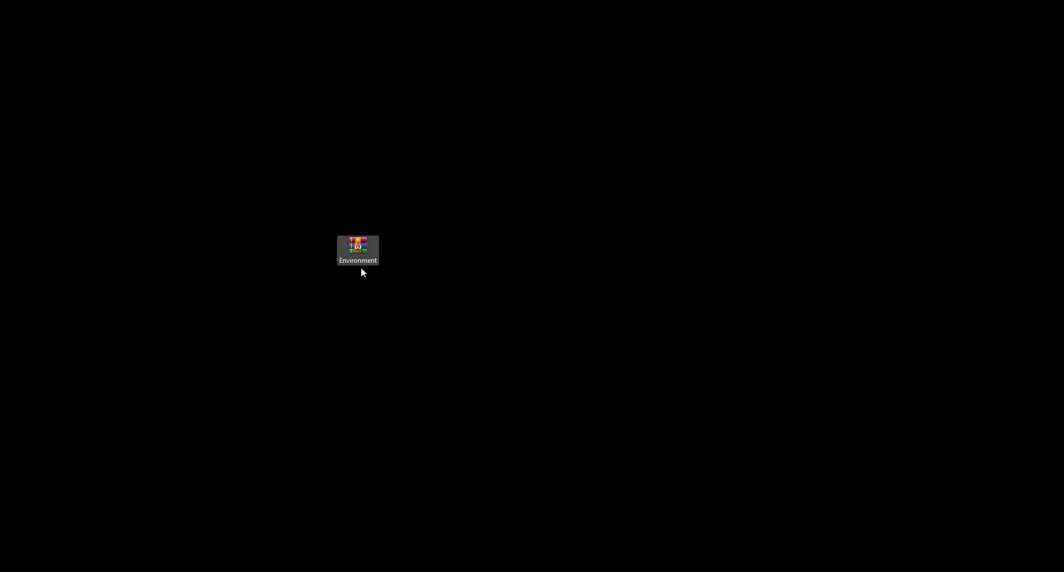
pyautogui.rightClick(361, 248)
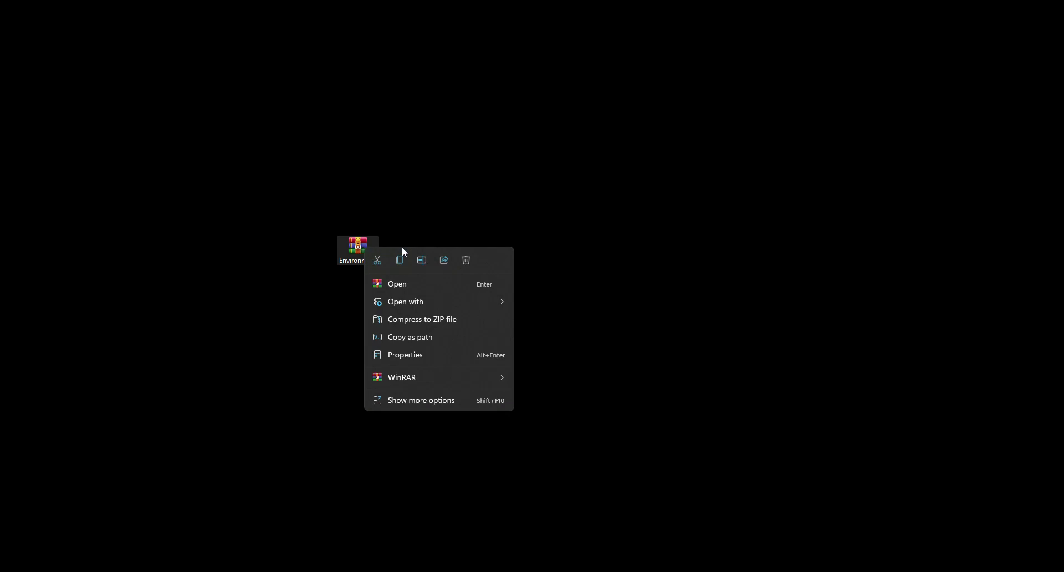
pyautogui.moveTo(394, 379)
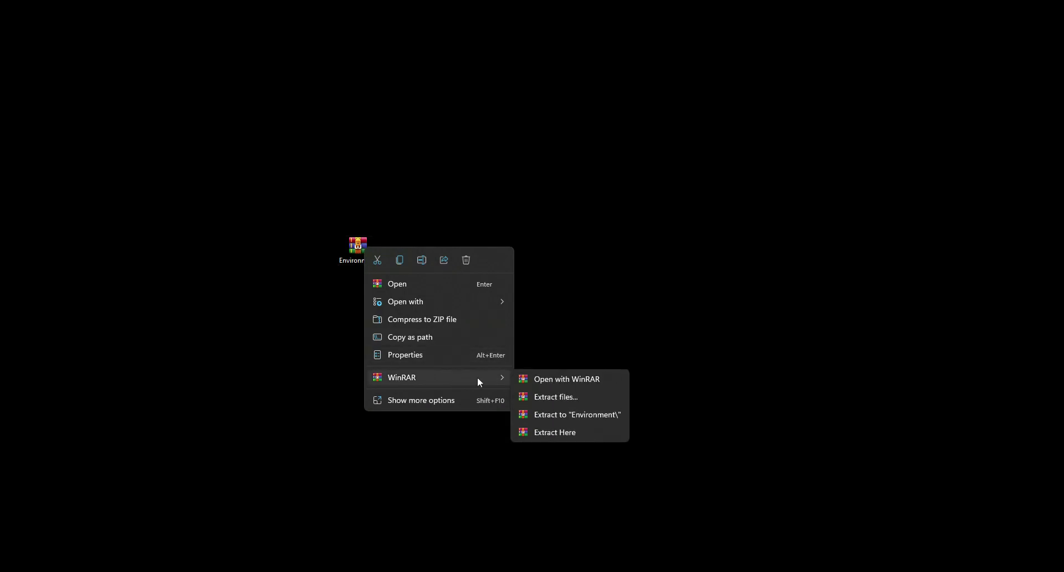
pyautogui.click(560, 434)
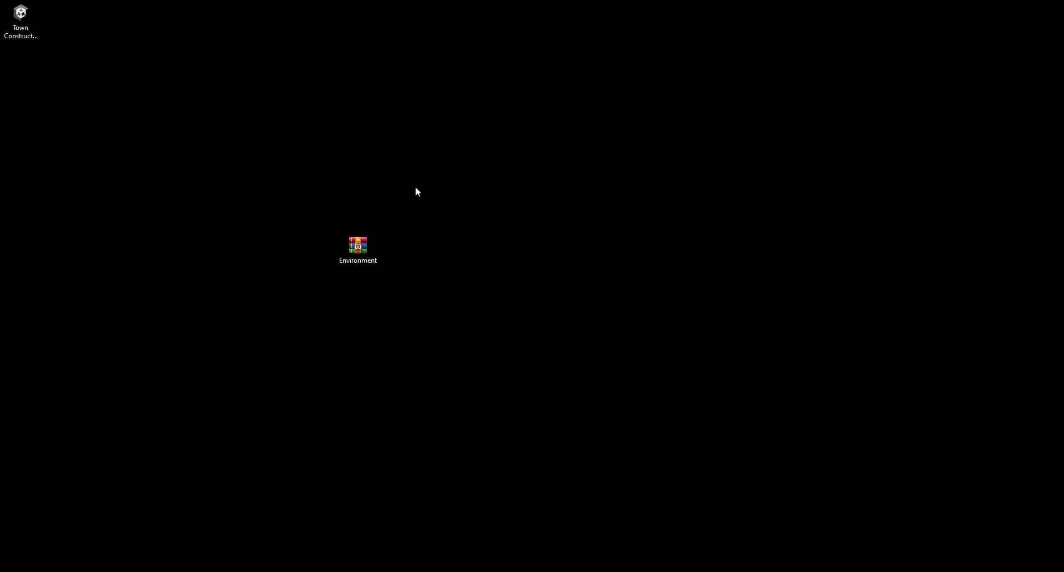
# Move the extracted Town Constructor Pack V2(1) package to the middle of the desktop.
pyautogui.moveTo(433, 184); pyautogui.dragTo(316, 302)
pyautogui.rightClick(355, 249)
pyautogui.moveTo(393, 381)
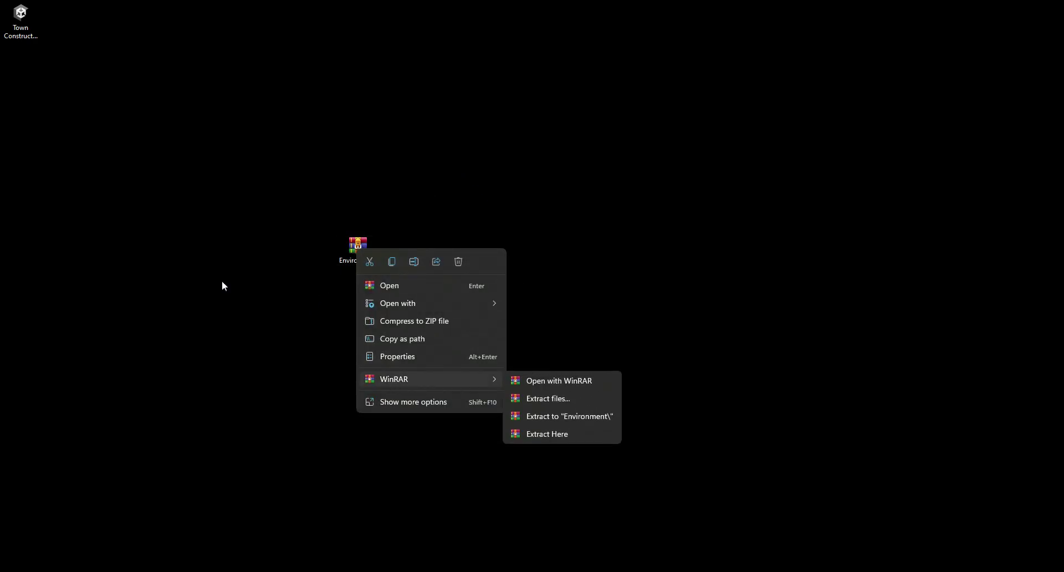
pyautogui.click(223, 282)
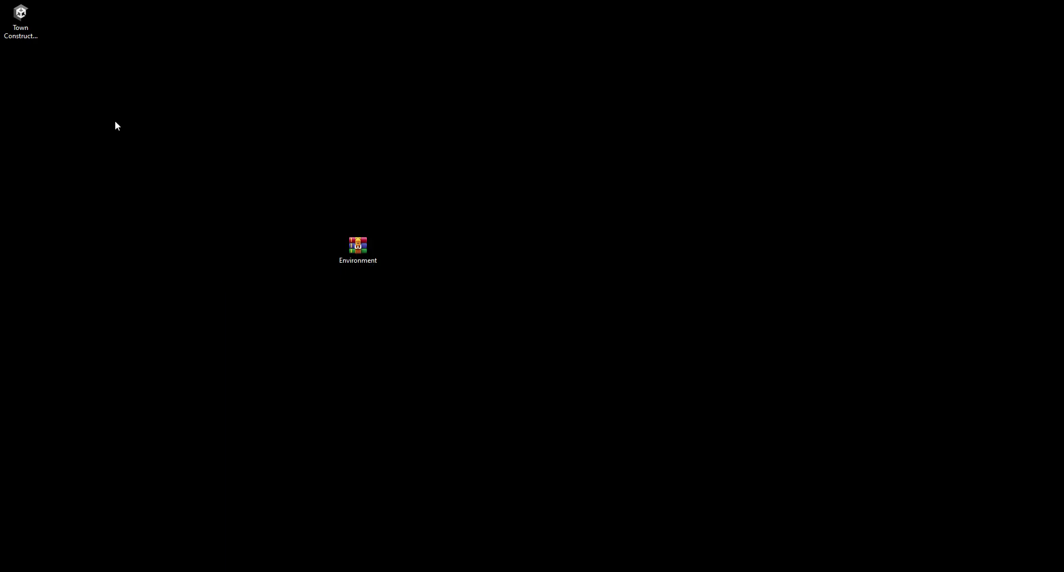
pyautogui.moveTo(20, 14); pyautogui.dragTo(568, 207)
pyautogui.click(471, 206)
pyautogui.moveTo(745, 128); pyautogui.dragTo(478, 359)
pyautogui.click(569, 222)
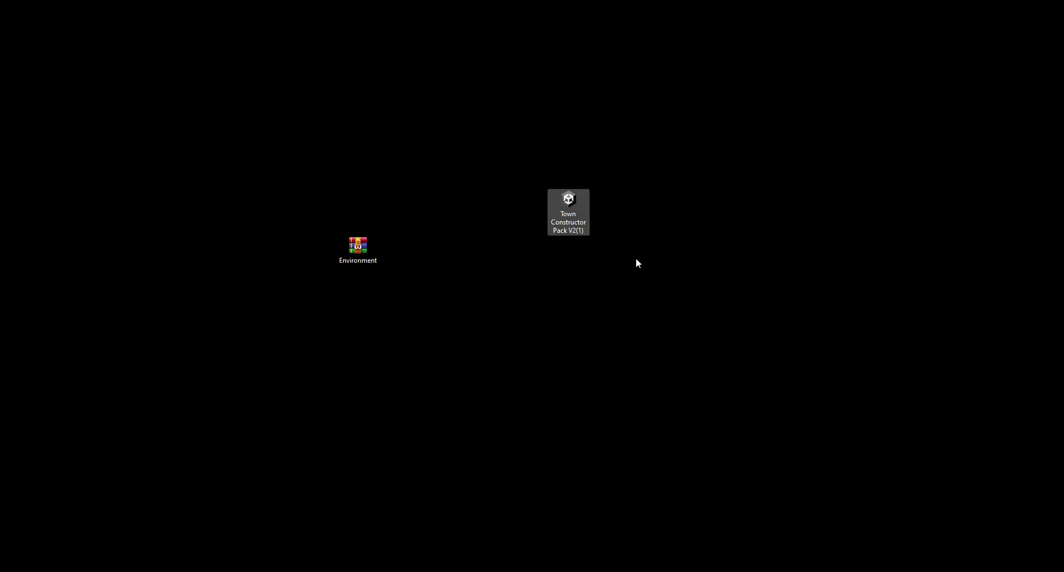
# Select the Town Constructor Pack V2(1) icon and bring up its context menu.
pyautogui.click(588, 275)
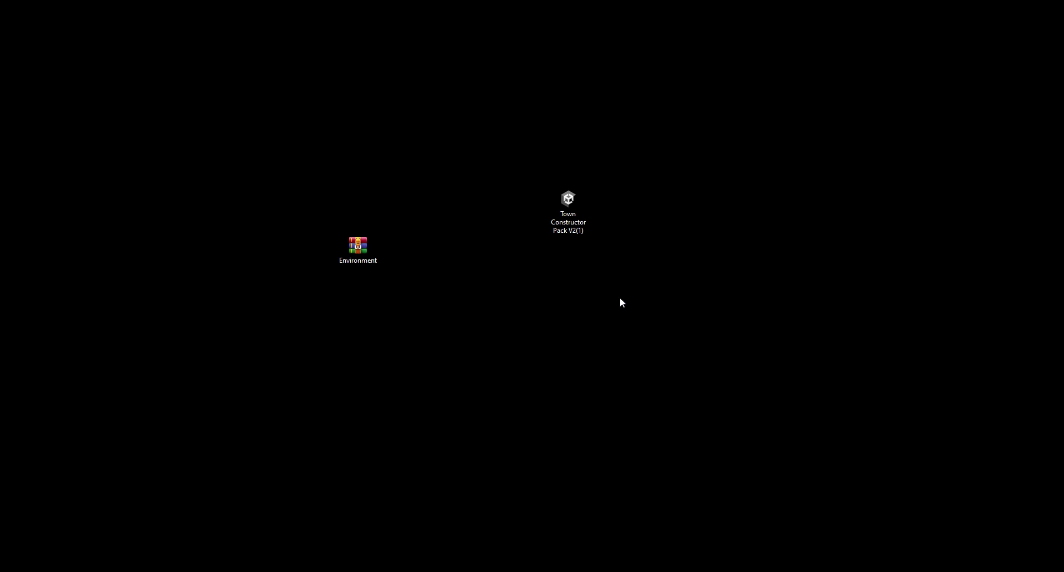
pyautogui.moveTo(741, 136); pyautogui.dragTo(555, 323)
pyautogui.click(557, 315)
pyautogui.moveTo(717, 123); pyautogui.dragTo(561, 192)
pyautogui.rightClick(561, 204)
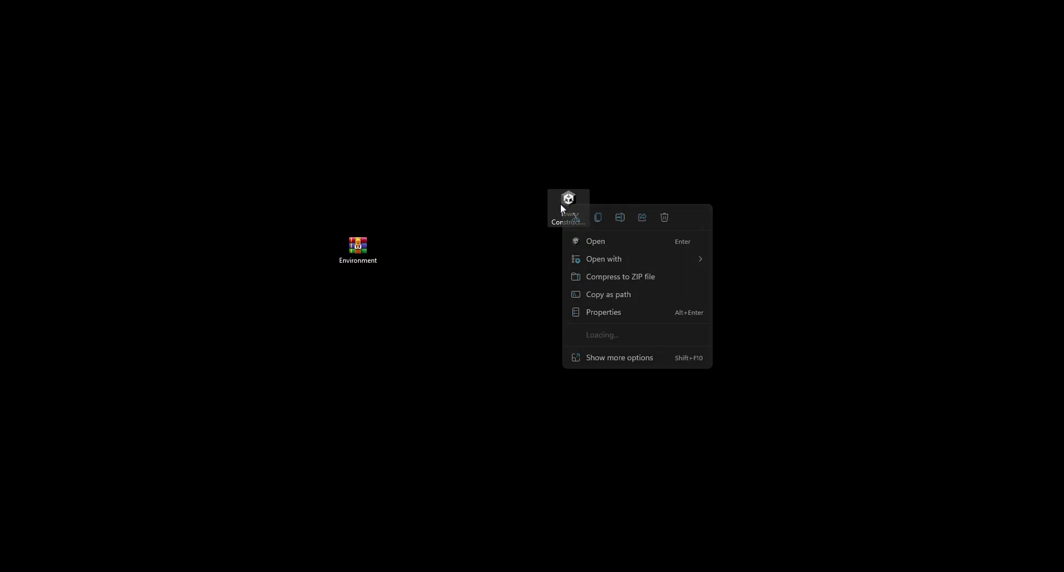
# Open the package in Unity and import every checked file in the Import Unity Package list.
pyautogui.click(596, 241)
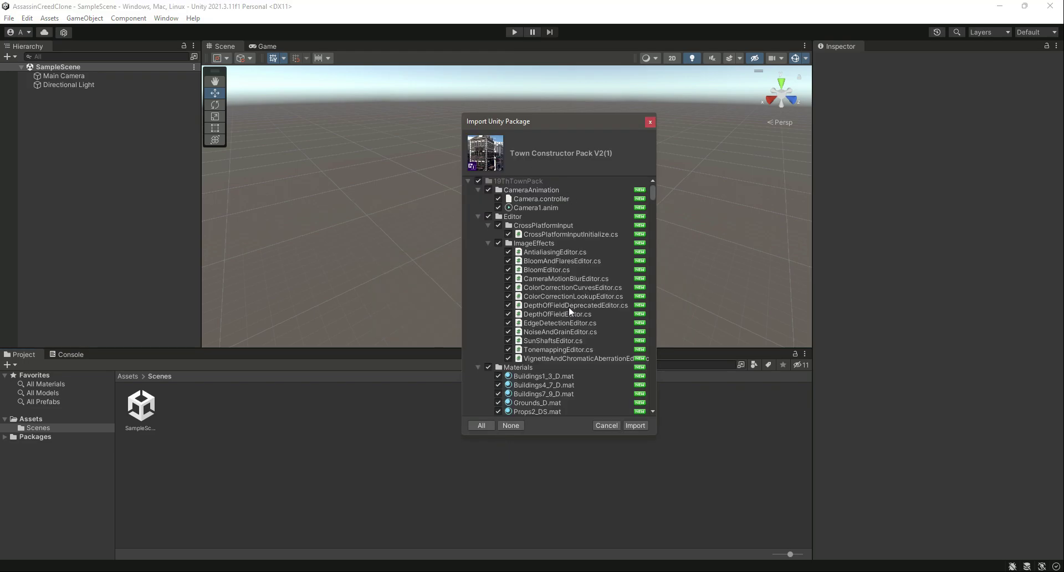
pyautogui.scroll(-5, 579, 298)
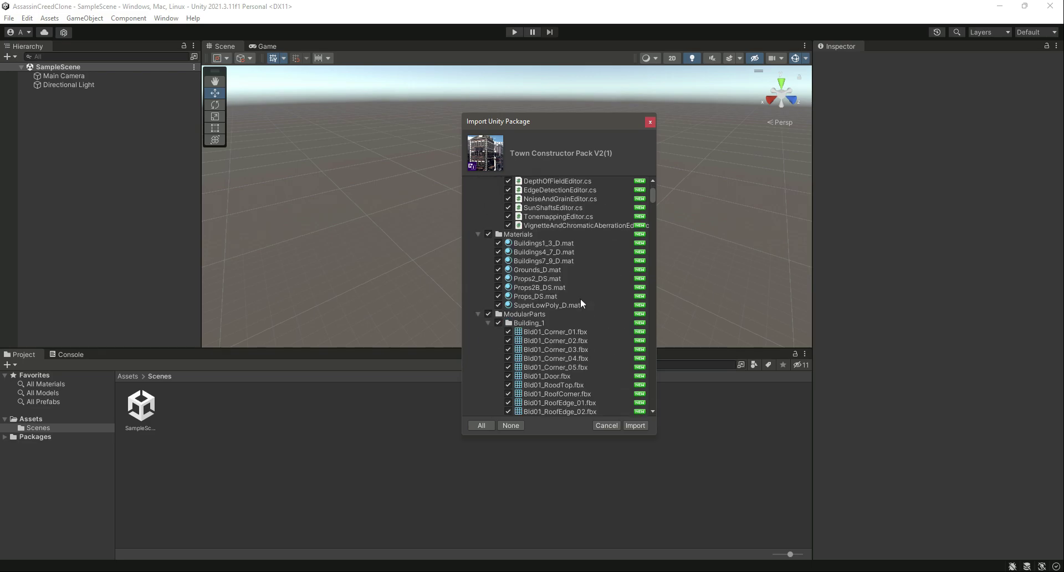
pyautogui.moveTo(649, 200); pyautogui.dragTo(693, 137)
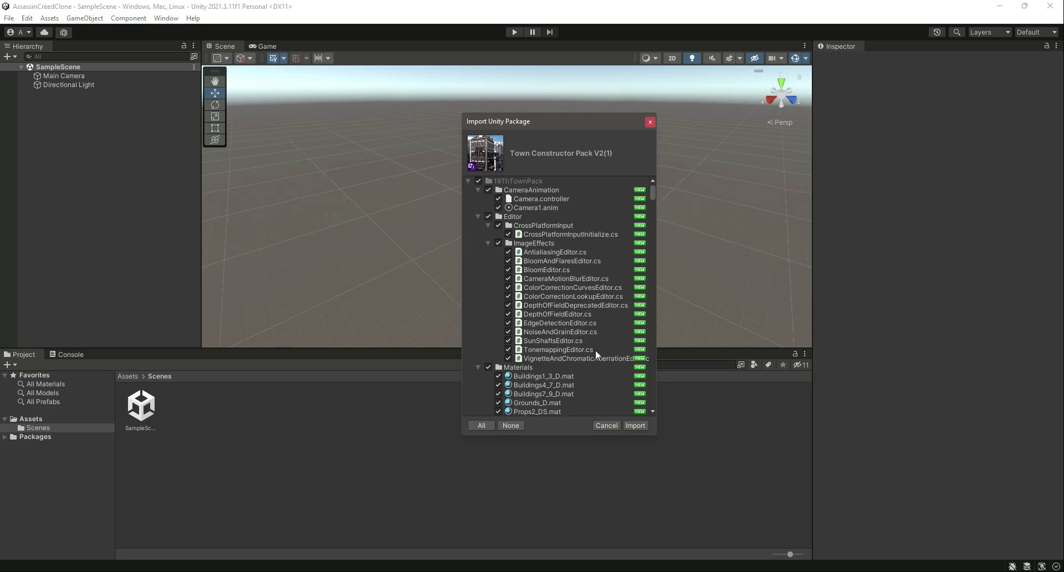
pyautogui.click(634, 425)
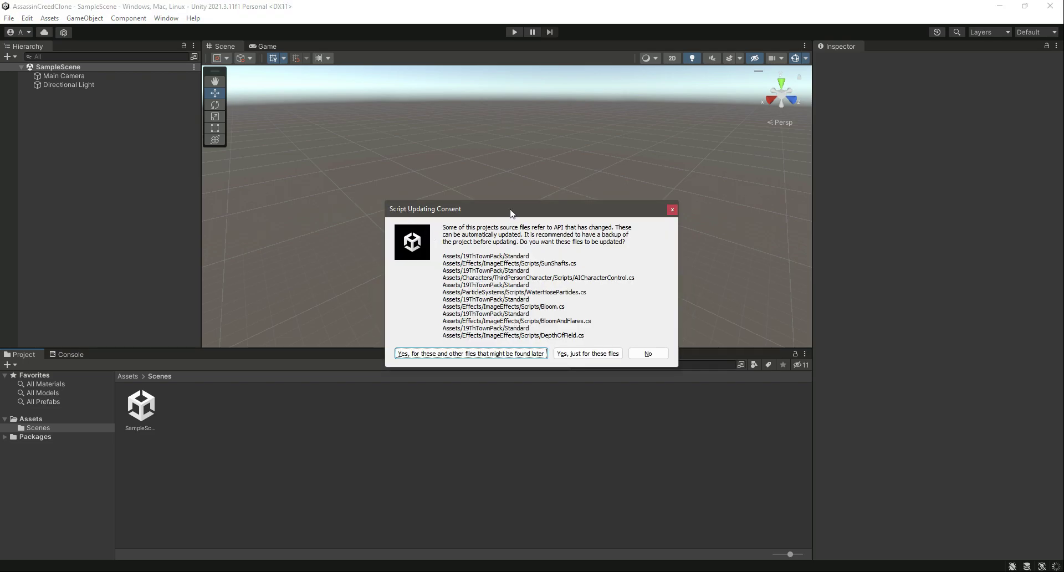
# Approve updating just the listed scripts, clear the Console, and go back to the Project tab.
pyautogui.moveTo(510, 213); pyautogui.dragTo(492, 203)
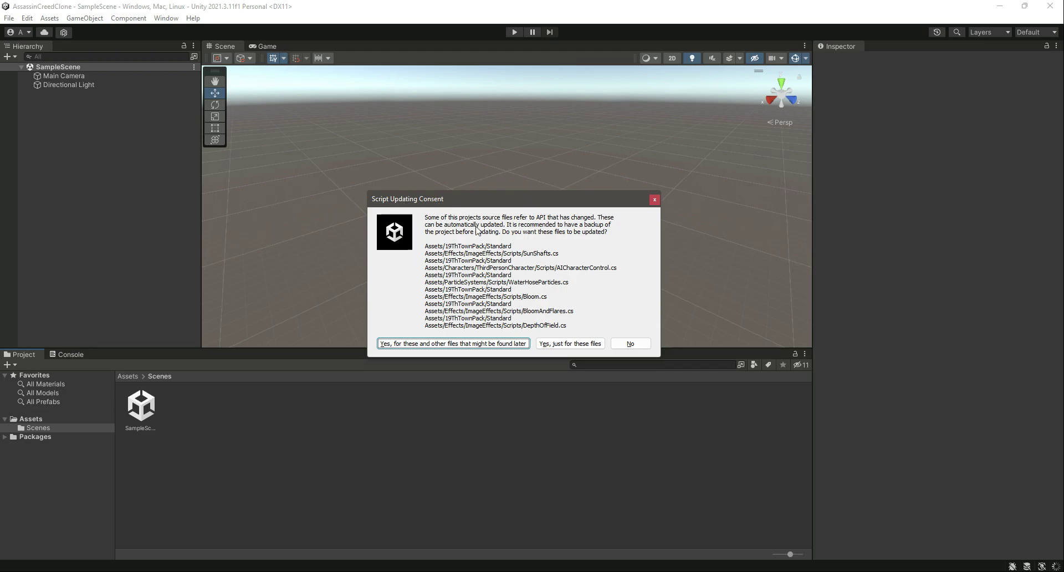
pyautogui.click(572, 346)
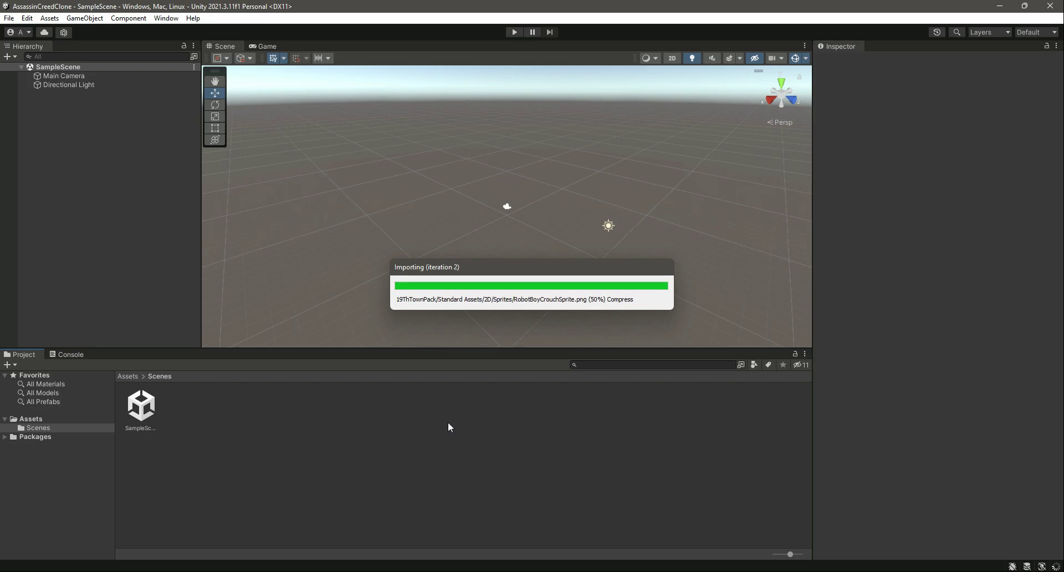
pyautogui.click(72, 355)
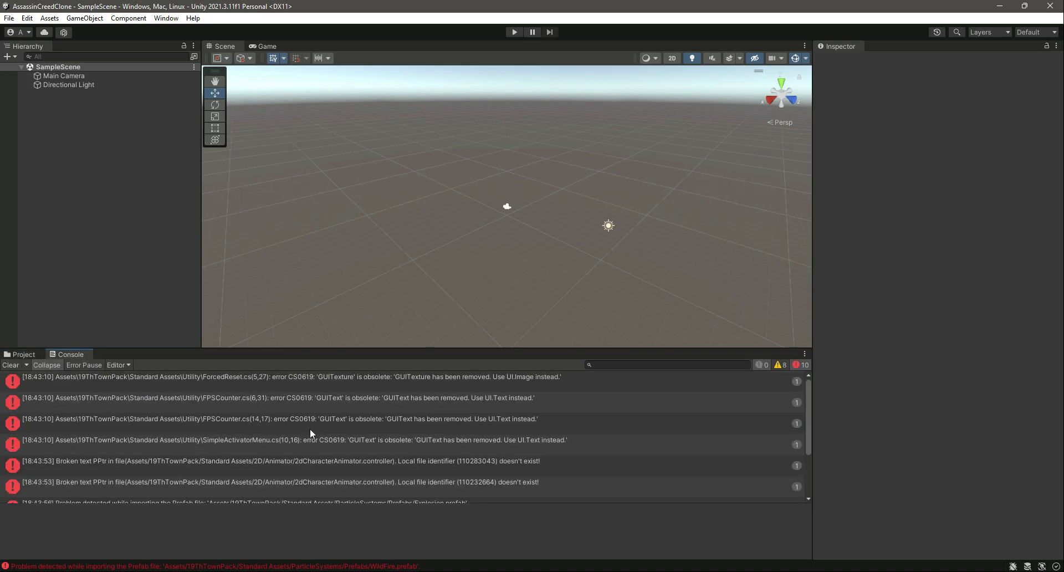
pyautogui.click(11, 365)
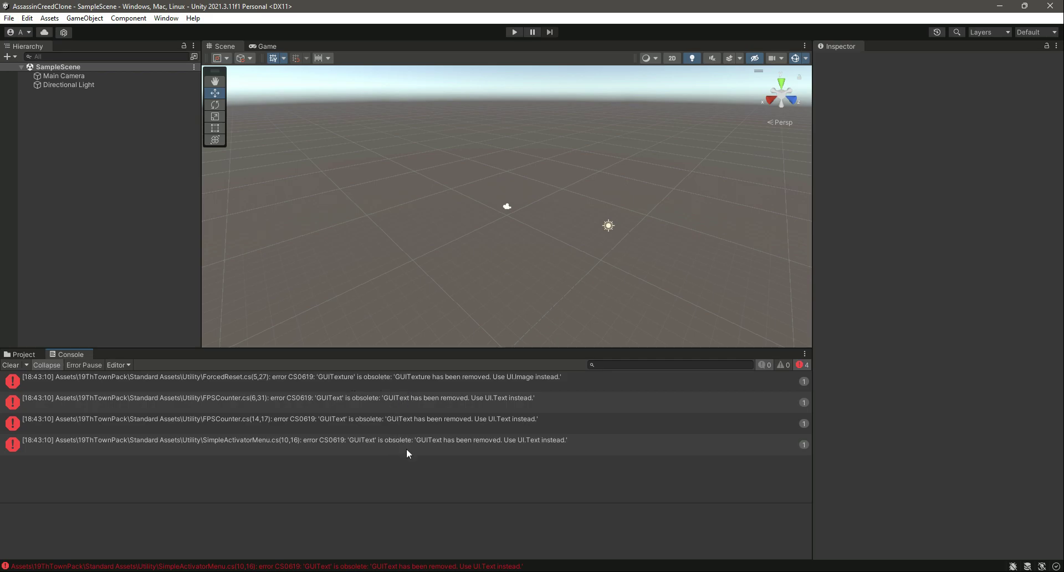
pyautogui.click(22, 354)
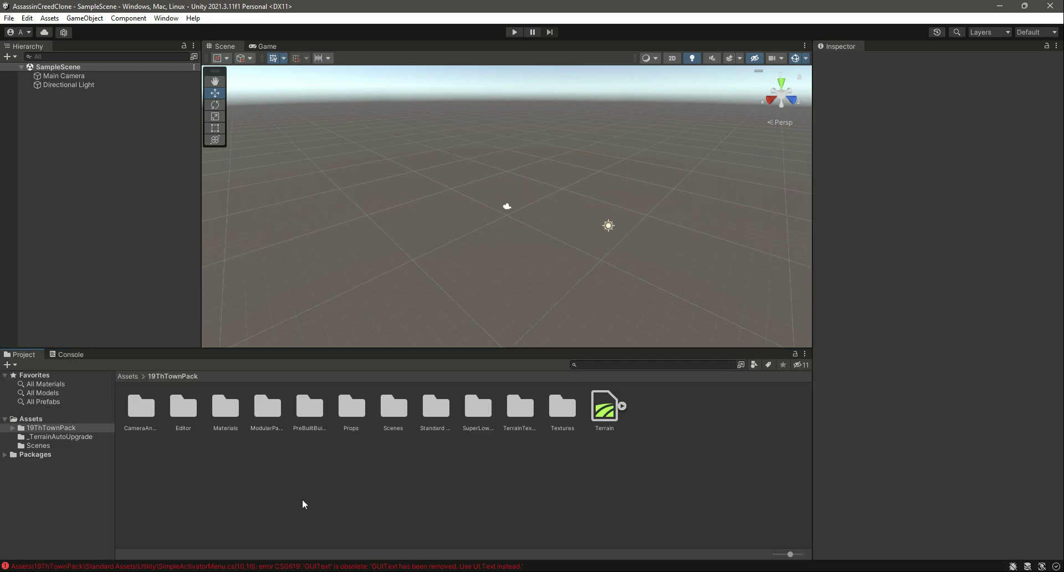
# Delete the Editor folder from 19ThTownPack after inspecting its ImageEffects scripts.
pyautogui.click(37, 429)
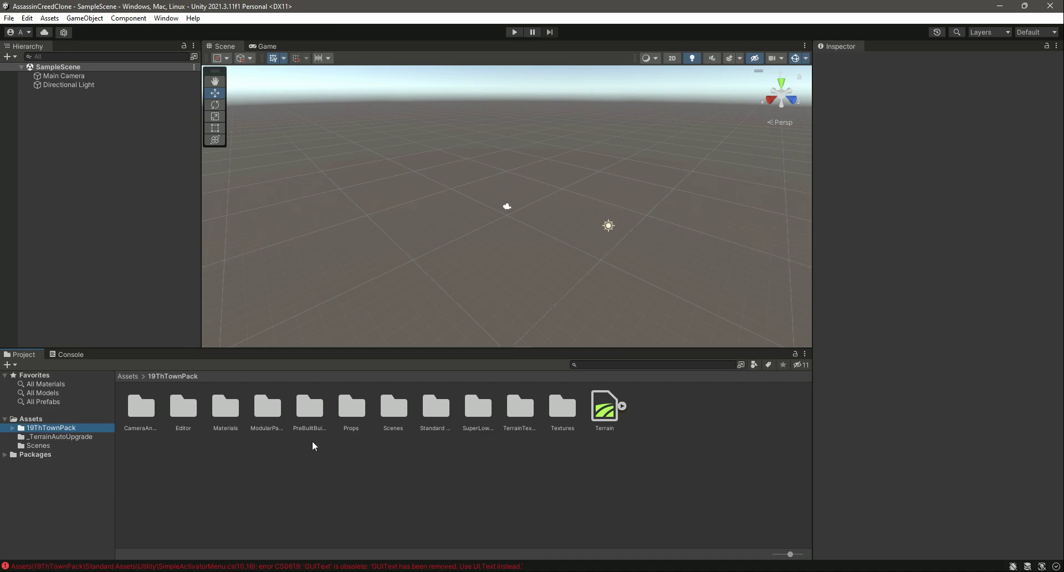
pyautogui.doubleClick(187, 413)
pyautogui.click(183, 413)
pyautogui.doubleClick(183, 410)
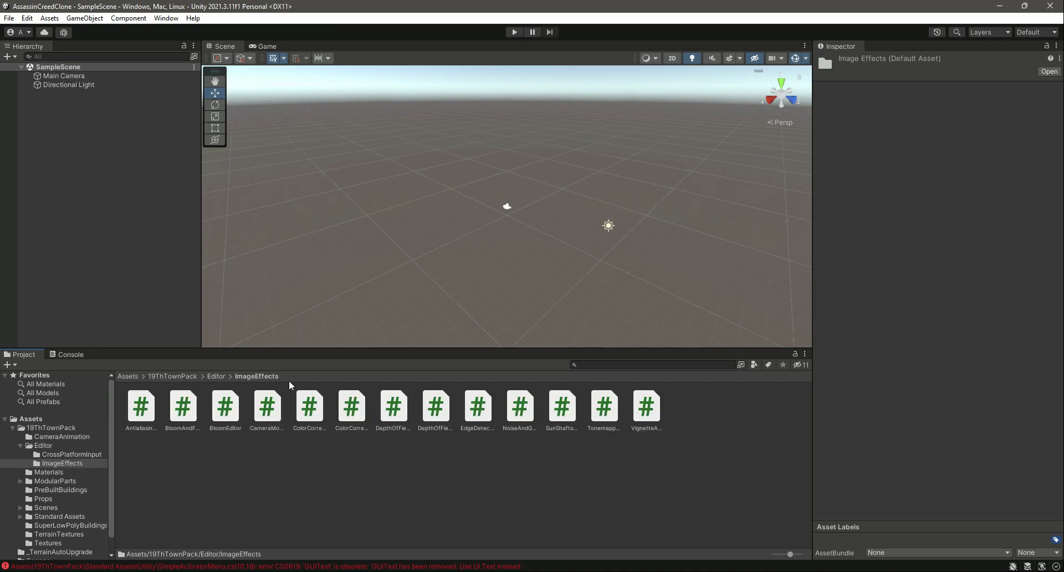
pyautogui.click(215, 375)
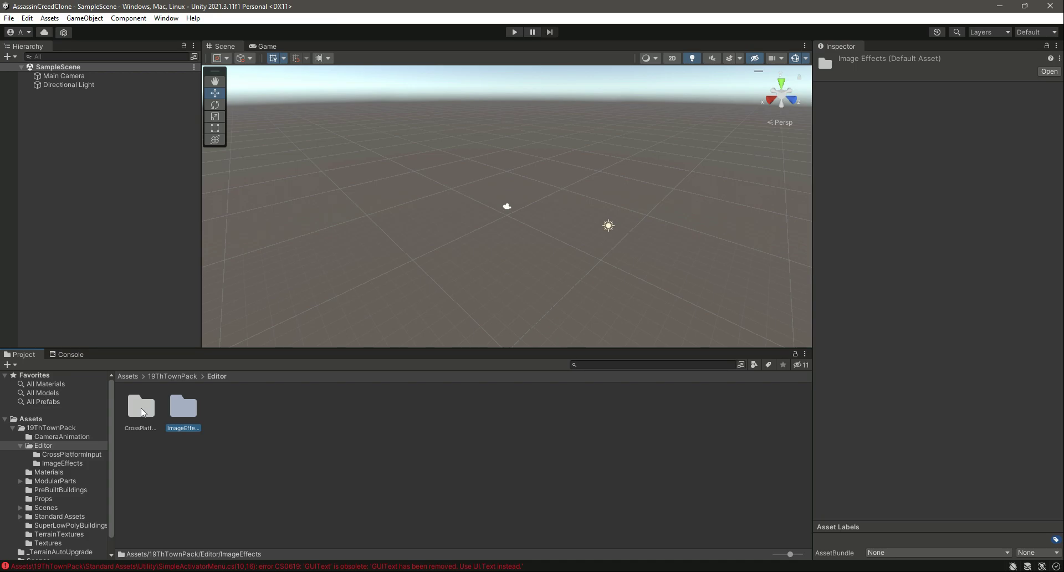
pyautogui.click(20, 445)
pyautogui.click(50, 446)
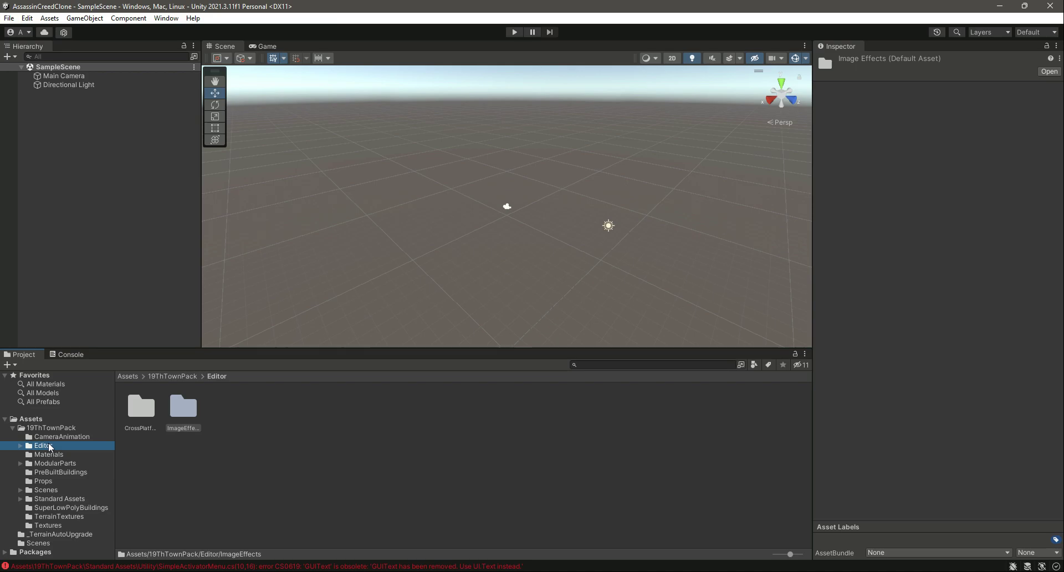
pyautogui.press('Delete')
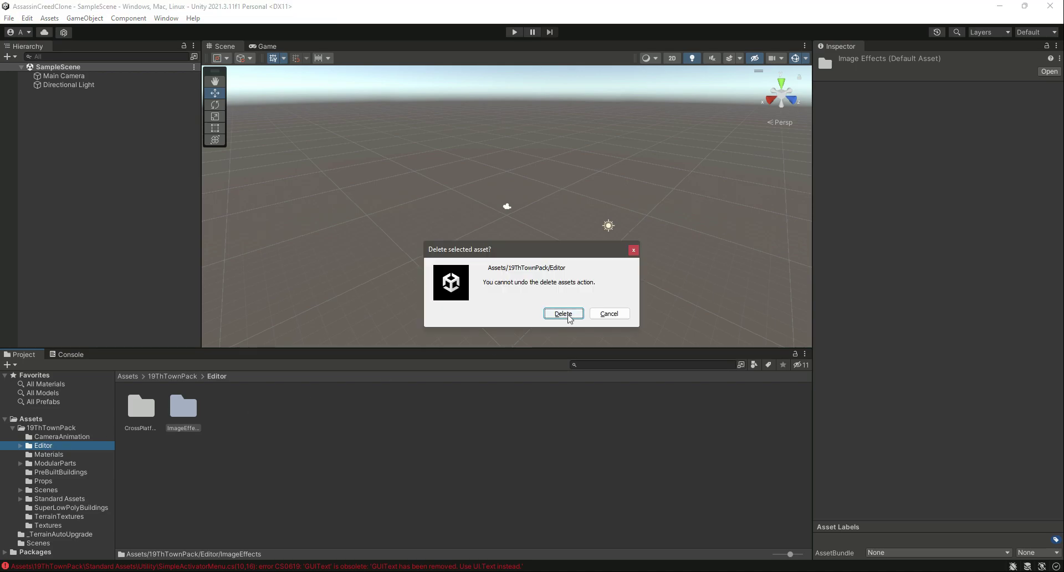
pyautogui.click(568, 318)
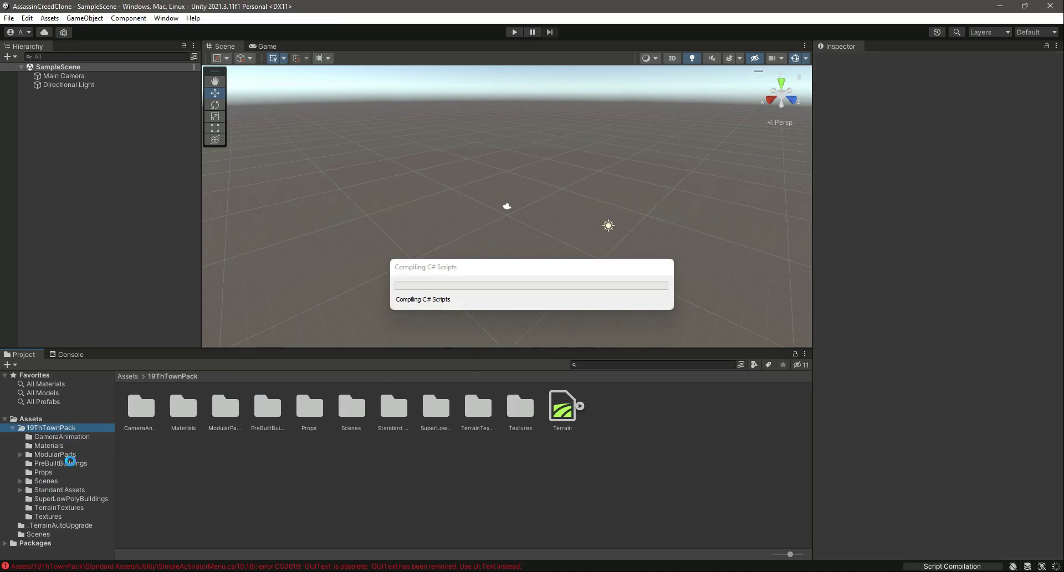
# Delete the Standard Assets folder from 19ThTownPack and confirm.
pyautogui.click(66, 490)
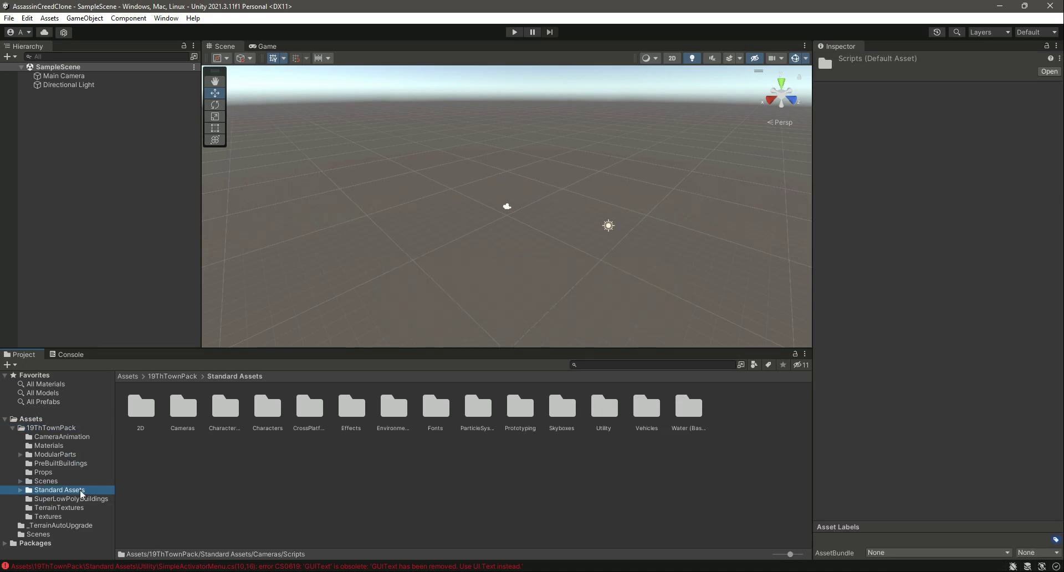
pyautogui.click(48, 428)
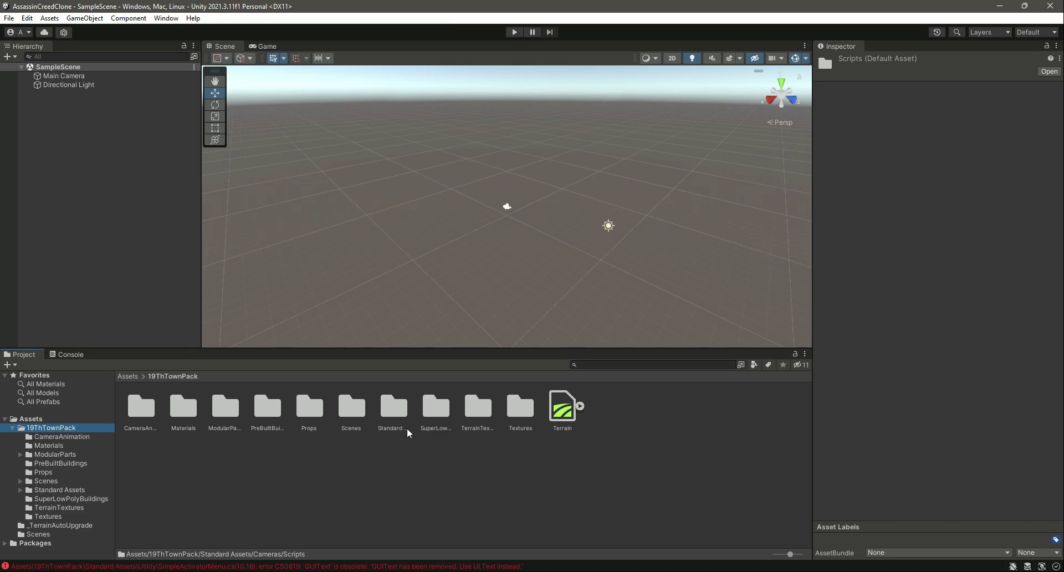
pyautogui.click(390, 415)
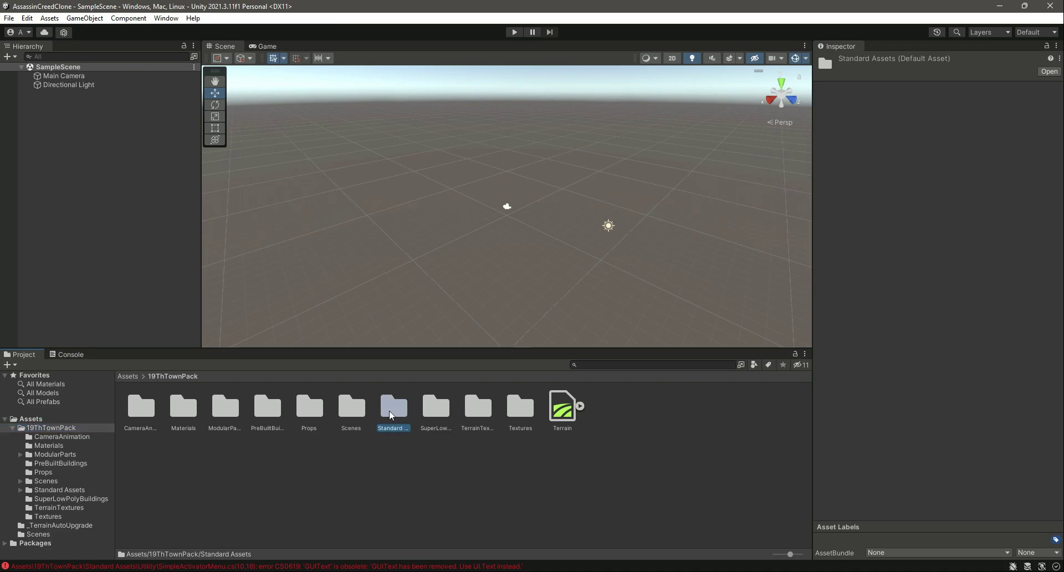
pyautogui.press('Delete')
pyautogui.click(560, 312)
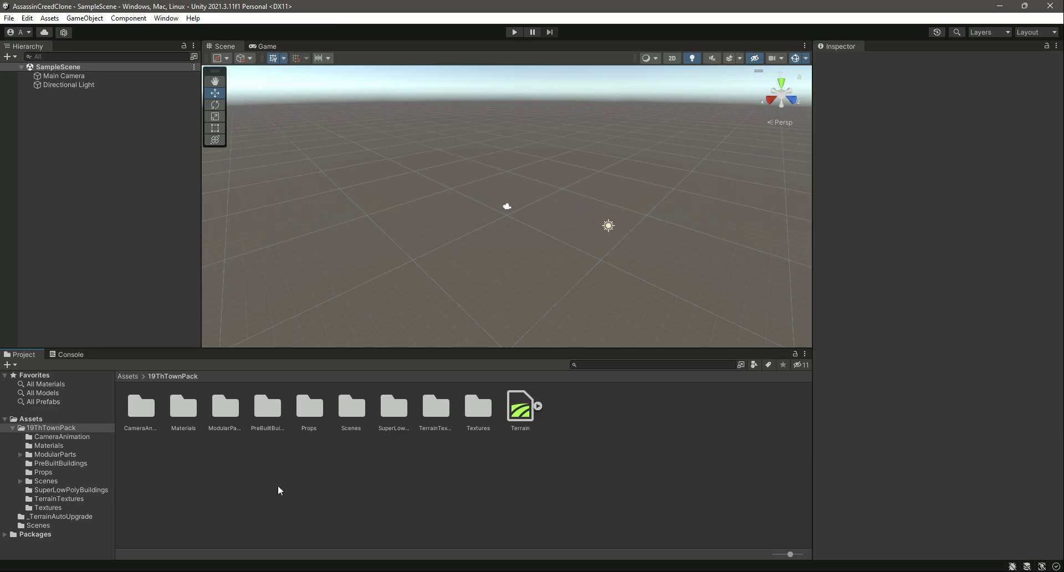
# Open the 19ThTownPack Scene from the Scenes folder, widen the Hierarchy, and frame Roads.
pyautogui.doubleClick(355, 414)
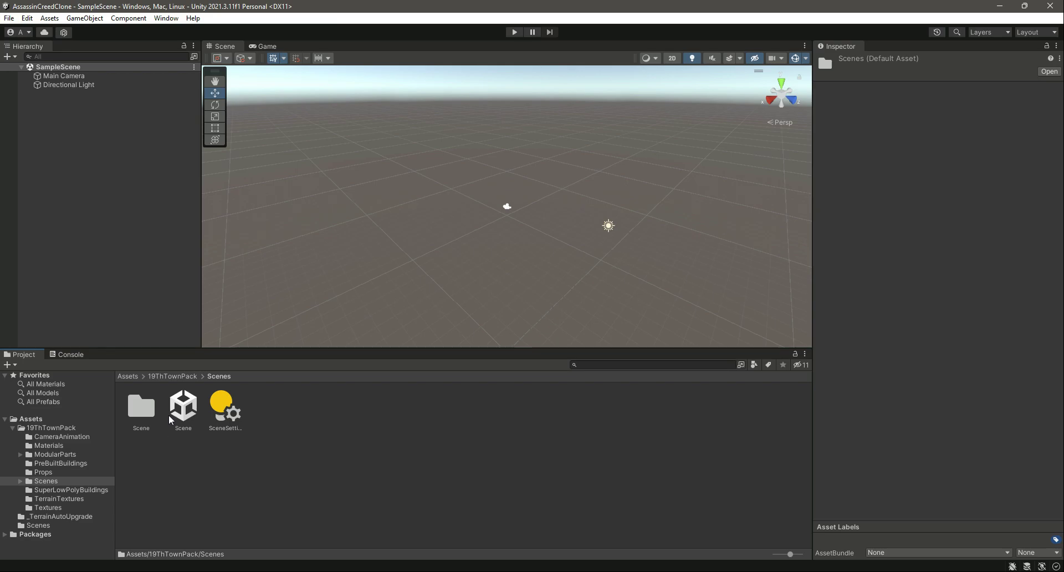
pyautogui.click(183, 376)
pyautogui.doubleClick(355, 411)
pyautogui.doubleClick(184, 412)
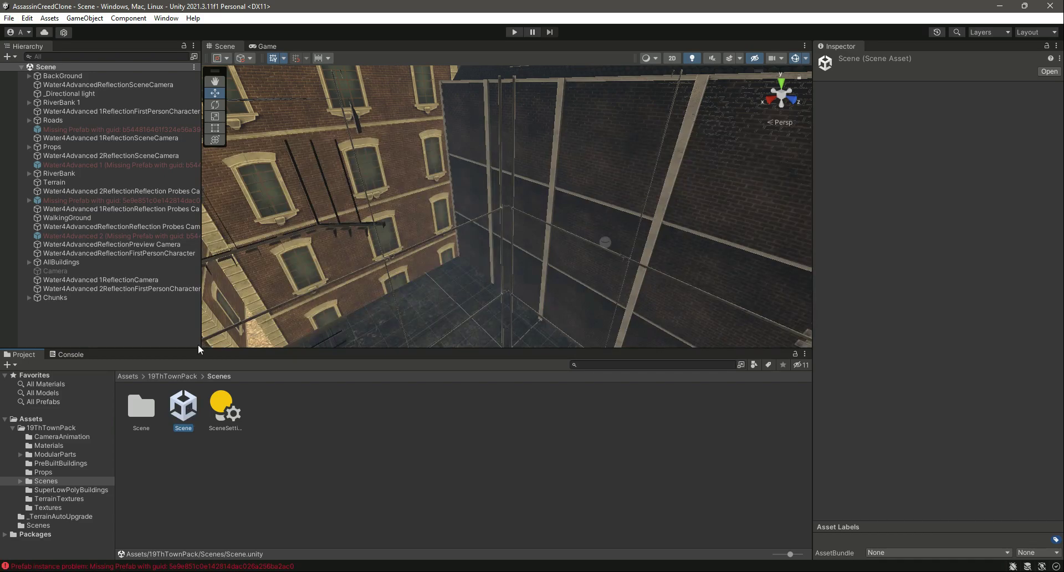
pyautogui.moveTo(202, 326); pyautogui.dragTo(241, 327)
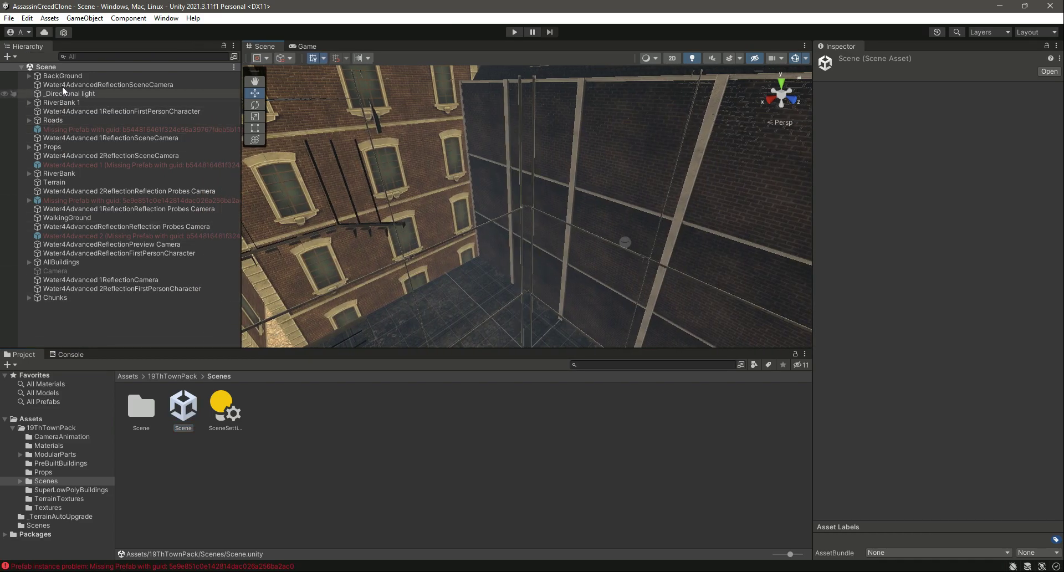
pyautogui.doubleClick(53, 121)
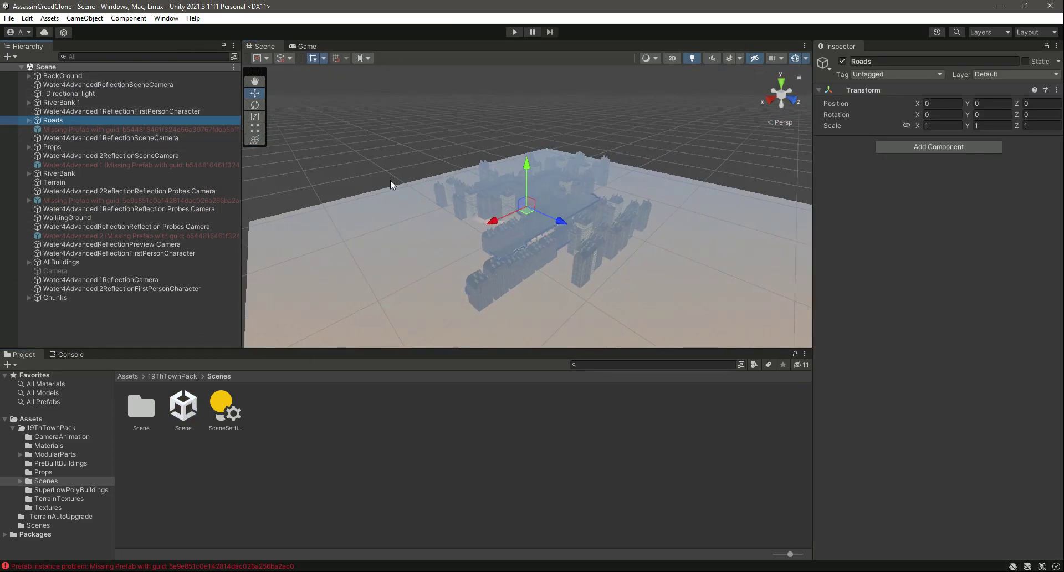
pyautogui.scroll(6, 406, 201)
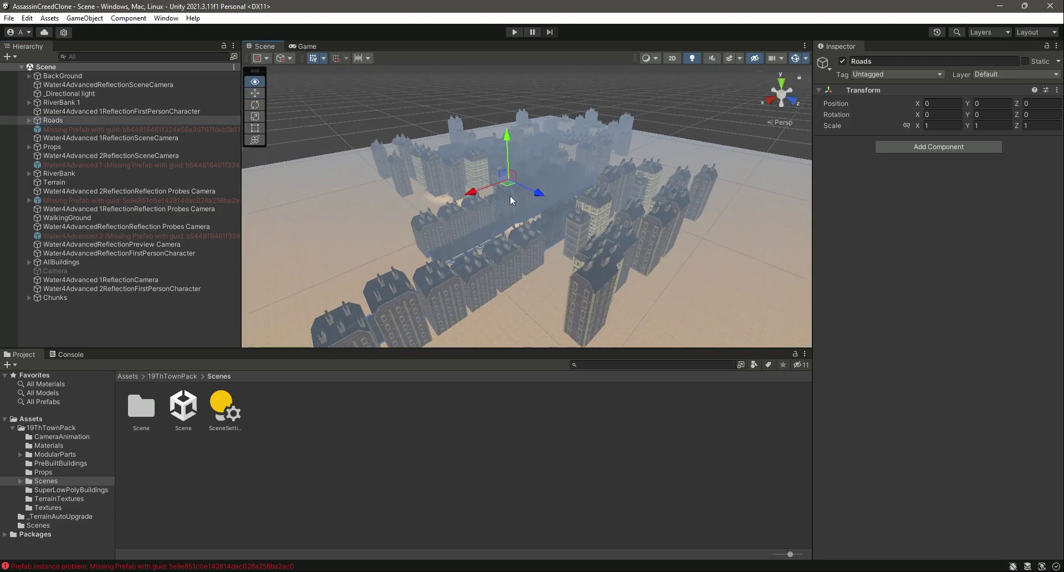
# Zoom and orbit down into the town, resizing panels, to view the cobbled streets and stalls.
pyautogui.scroll(8, 507, 185)
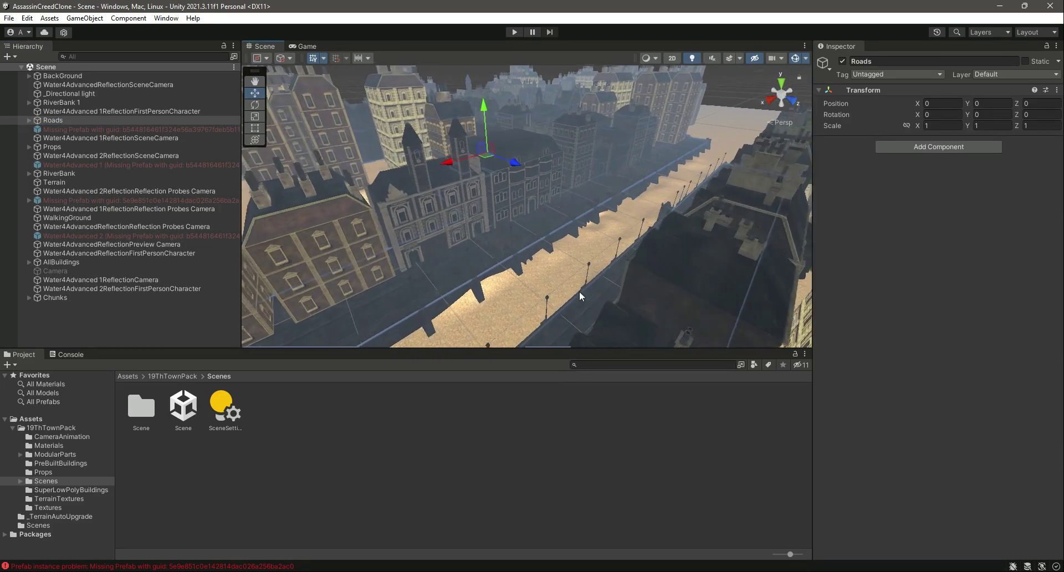
pyautogui.keyDown('alt'); pyautogui.moveTo(581, 300); pyautogui.dragTo(575, 225); pyautogui.keyUp('alt')
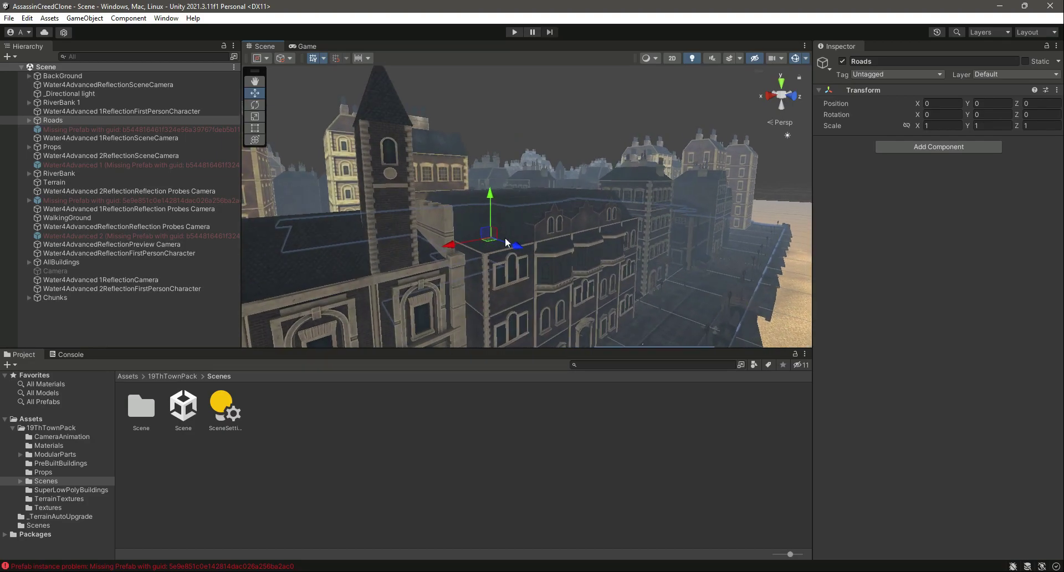
pyautogui.scroll(10, 505, 244)
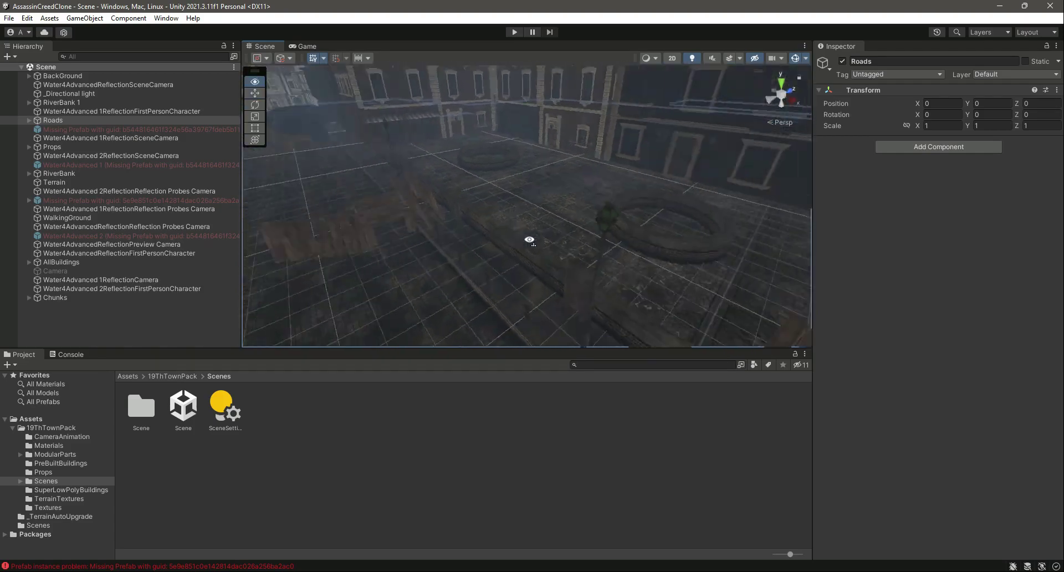
pyautogui.scroll(-2, 552, 244)
pyautogui.moveTo(239, 290); pyautogui.dragTo(178, 290)
pyautogui.moveTo(431, 350); pyautogui.dragTo(450, 418)
pyautogui.moveTo(813, 333); pyautogui.dragTo(902, 333)
pyautogui.moveTo(665, 256); pyautogui.dragTo(211, 210, button='right')
pyautogui.moveTo(93, 185); pyautogui.dragTo(526, 275, button='right')
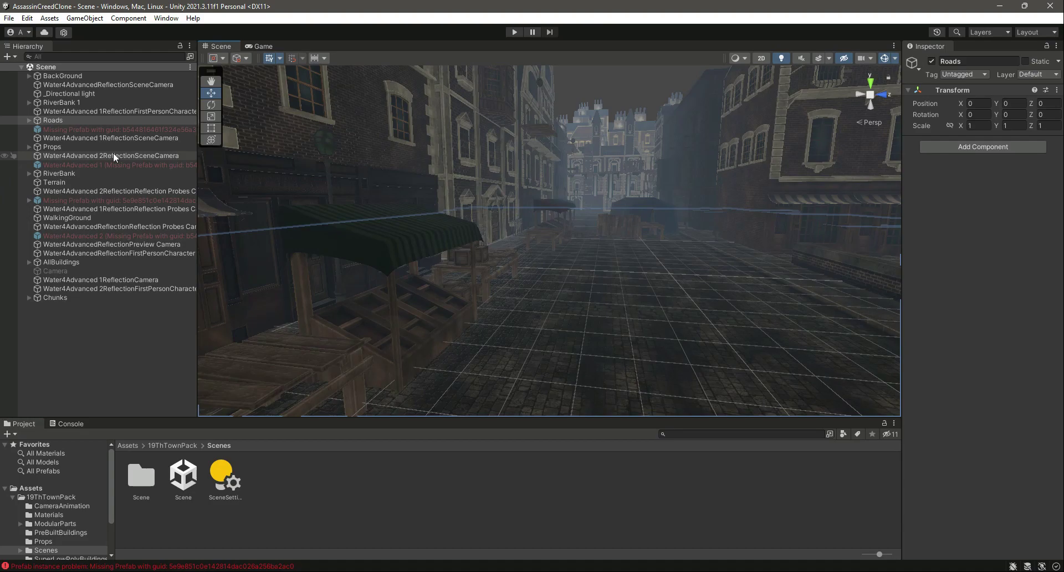
# Select the four Missing Prefab objects in the Hierarchy and delete them.
pyautogui.doubleClick(110, 129)
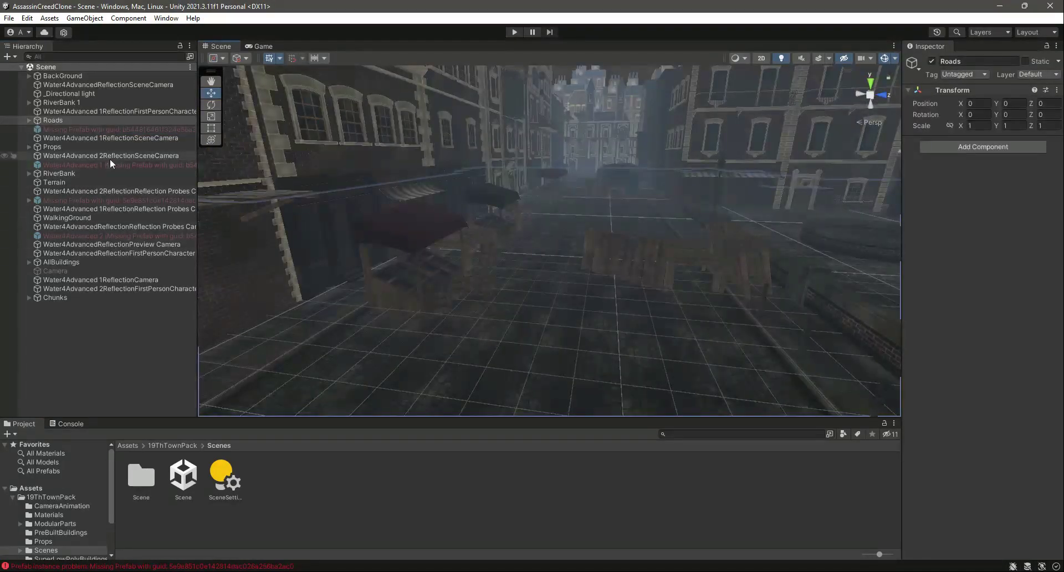
pyautogui.click(107, 131)
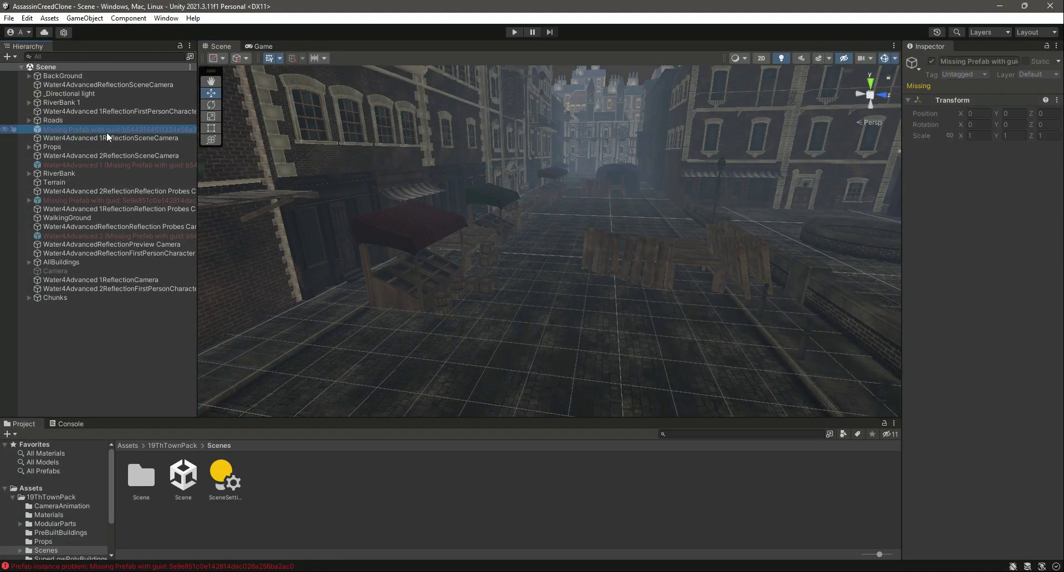
pyautogui.keyDown('ctrl'); pyautogui.click(110, 166); pyautogui.keyUp('ctrl')
pyautogui.keyDown('ctrl'); pyautogui.click(108, 201); pyautogui.keyUp('ctrl')
pyautogui.keyDown('ctrl'); pyautogui.click(104, 235); pyautogui.keyUp('ctrl')
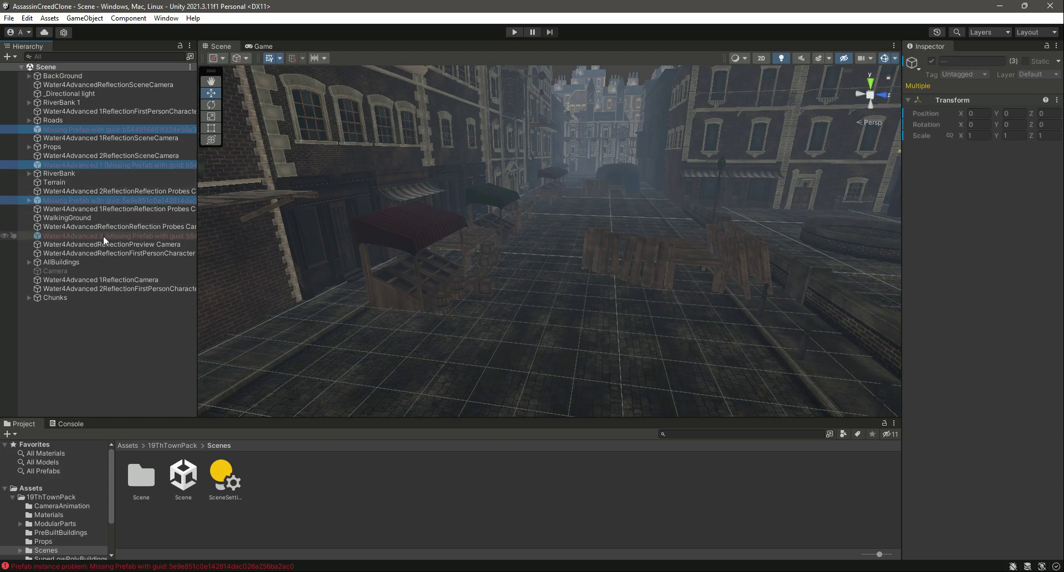
pyautogui.press('Delete')
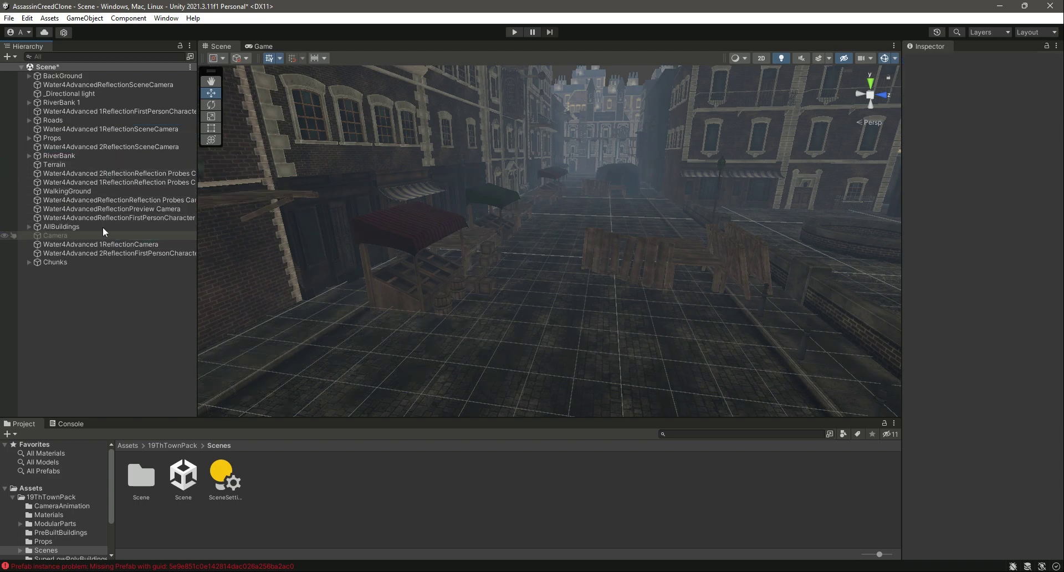
# Select the Water4Advanced reflection cameras plus the disabled Camera and delete them.
pyautogui.click(78, 132)
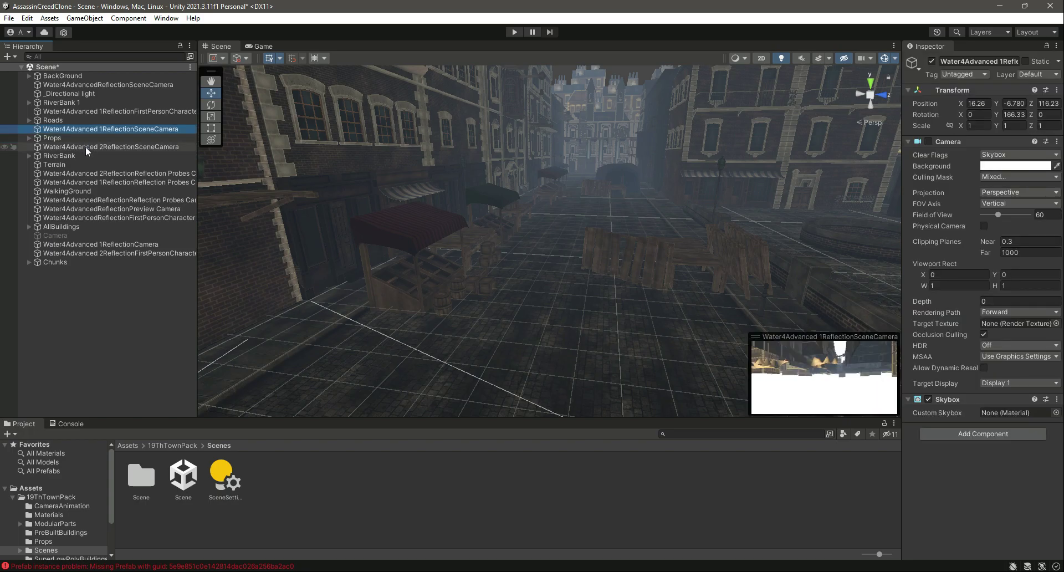
pyautogui.keyDown('ctrl'); pyautogui.click(85, 146); pyautogui.keyUp('ctrl')
pyautogui.keyDown('ctrl'); pyautogui.click(108, 173); pyautogui.keyUp('ctrl')
pyautogui.keyDown('ctrl'); pyautogui.click(109, 182); pyautogui.keyUp('ctrl')
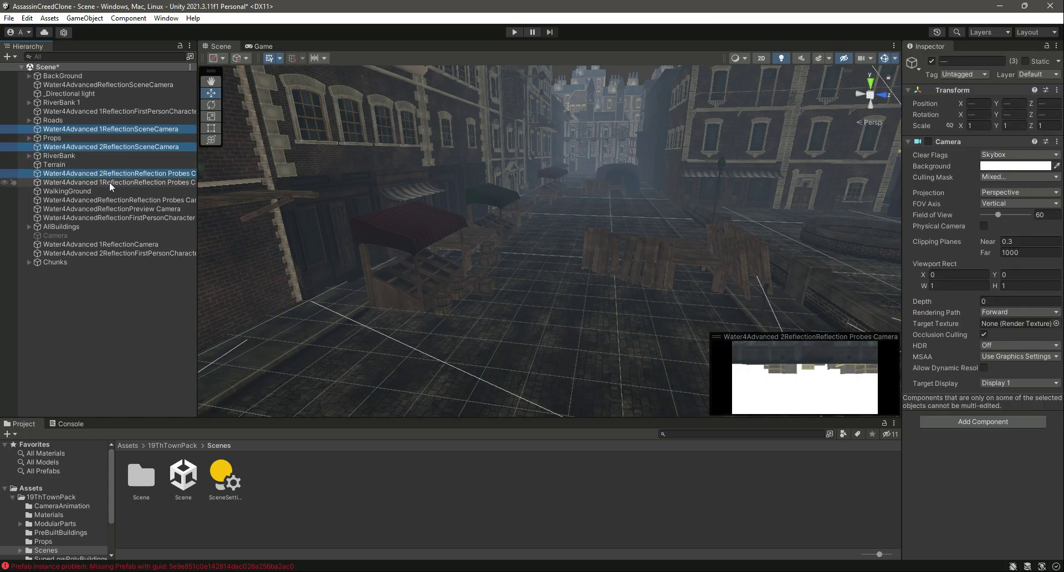
pyautogui.keyDown('ctrl'); pyautogui.click(111, 199); pyautogui.keyUp('ctrl')
pyautogui.keyDown('ctrl'); pyautogui.click(112, 208); pyautogui.keyUp('ctrl')
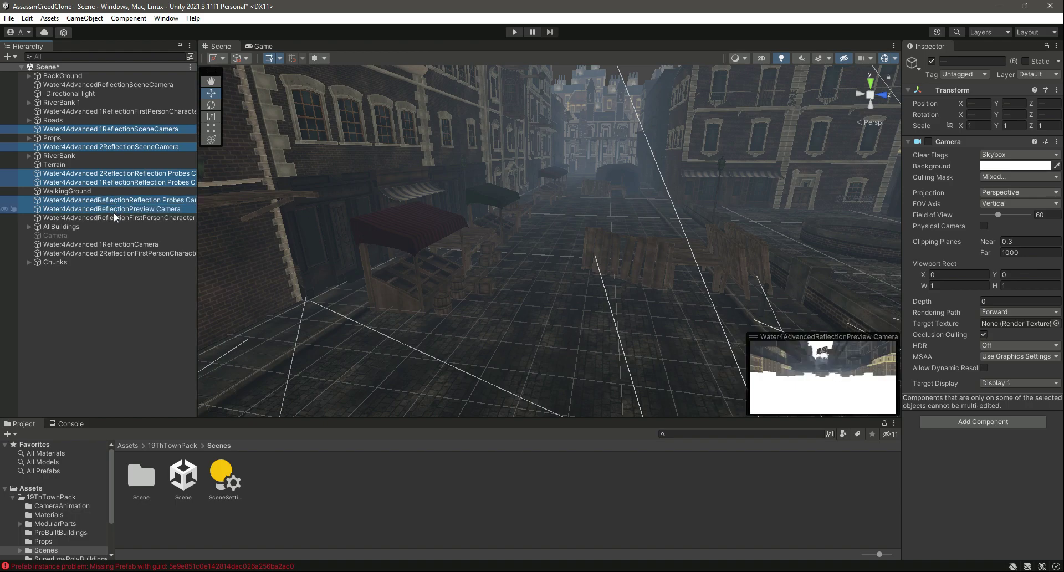
pyautogui.keyDown('ctrl'); pyautogui.click(108, 217); pyautogui.keyUp('ctrl')
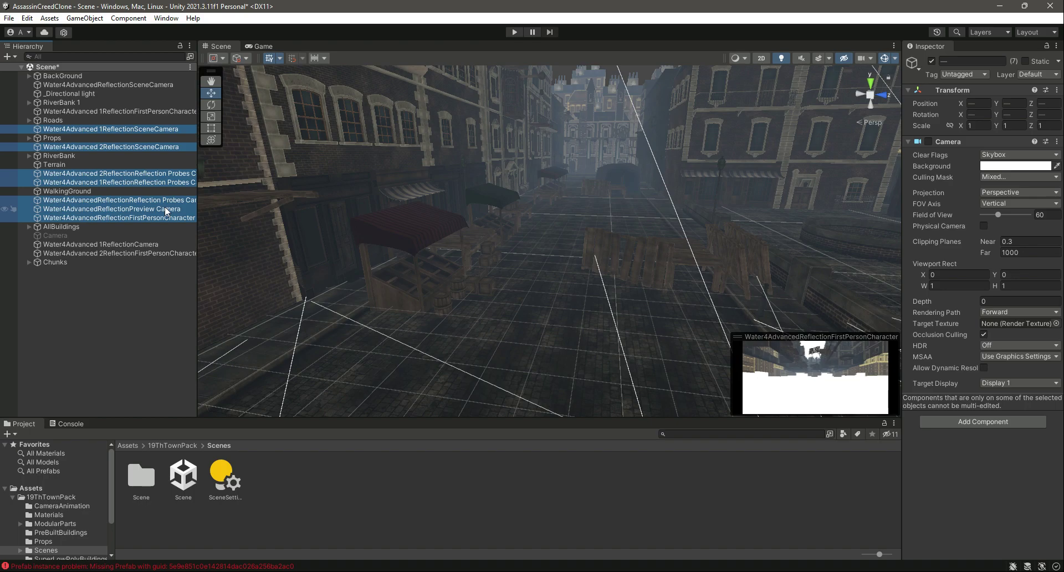
pyautogui.keyDown('ctrl'); pyautogui.click(156, 244); pyautogui.keyUp('ctrl')
pyautogui.keyDown('ctrl'); pyautogui.click(156, 253); pyautogui.keyUp('ctrl')
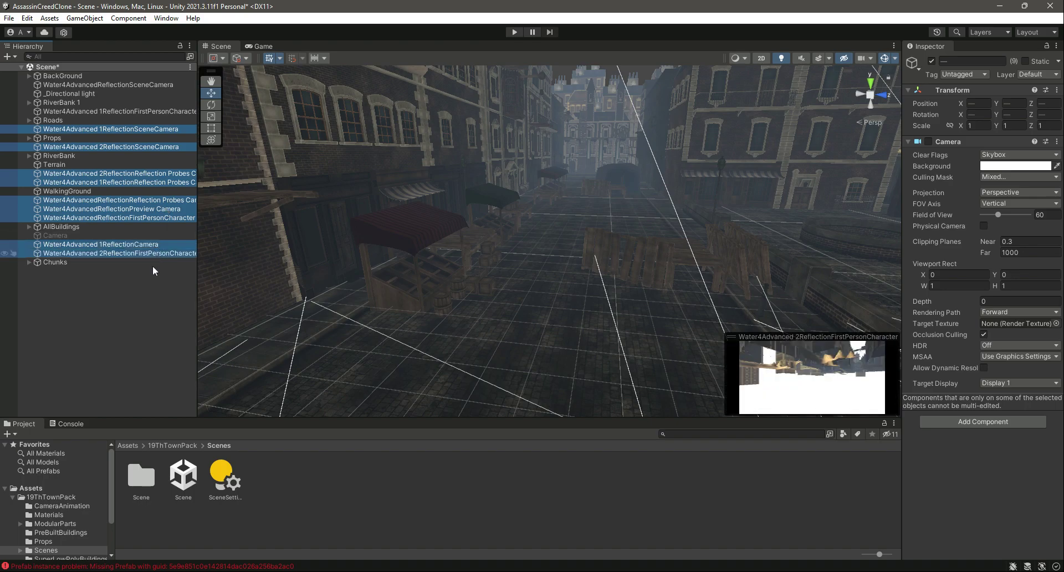
pyautogui.keyDown('ctrl'); pyautogui.click(82, 235); pyautogui.keyUp('ctrl')
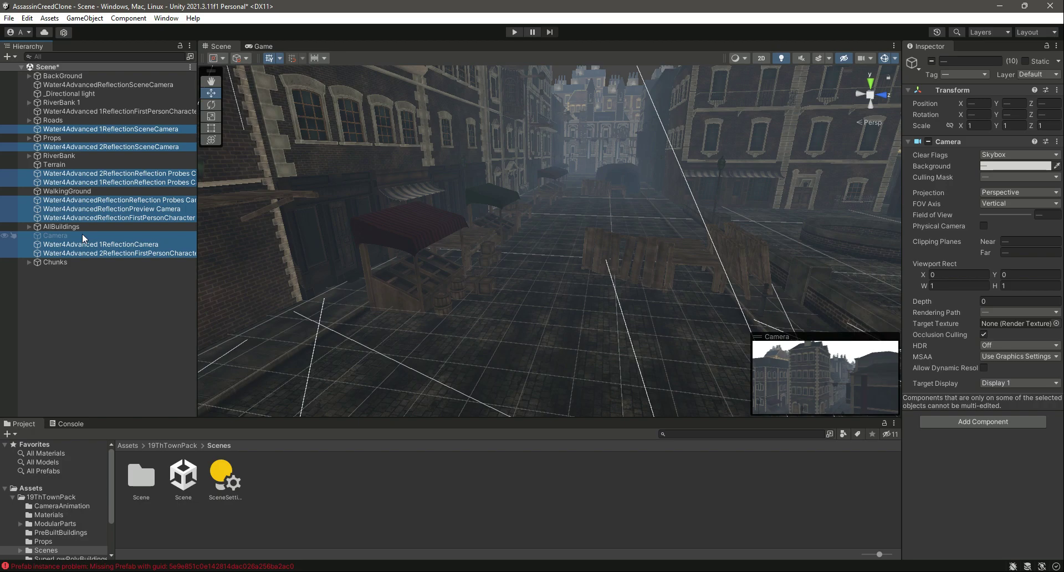
pyautogui.press('Delete')
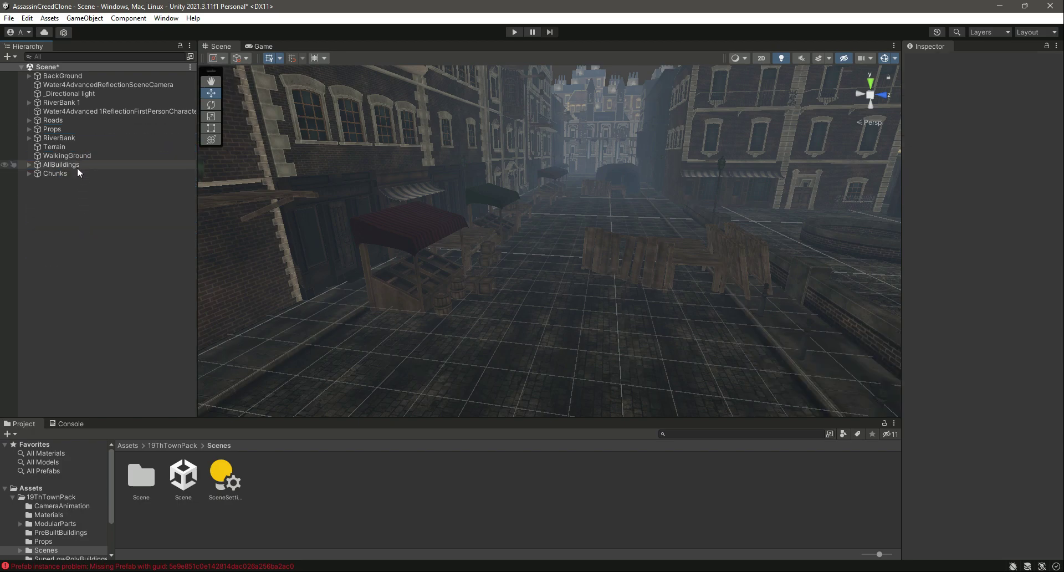
# Delete the Water4AdvancedReflectionSceneCamera and FirstPersonCharacter objects.
pyautogui.click(78, 85)
pyautogui.press('Delete')
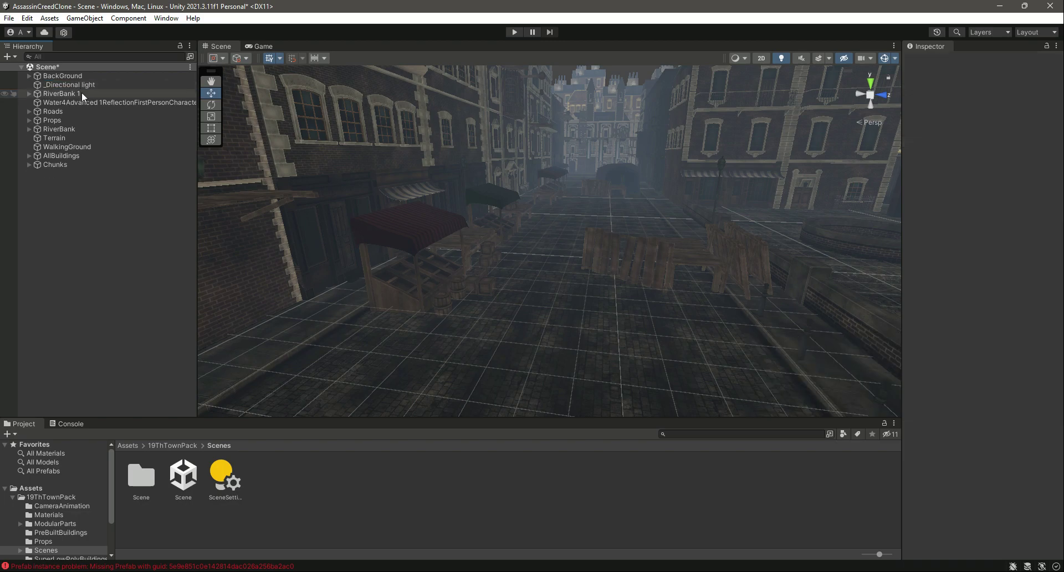
pyautogui.click(84, 102)
pyautogui.press('Delete')
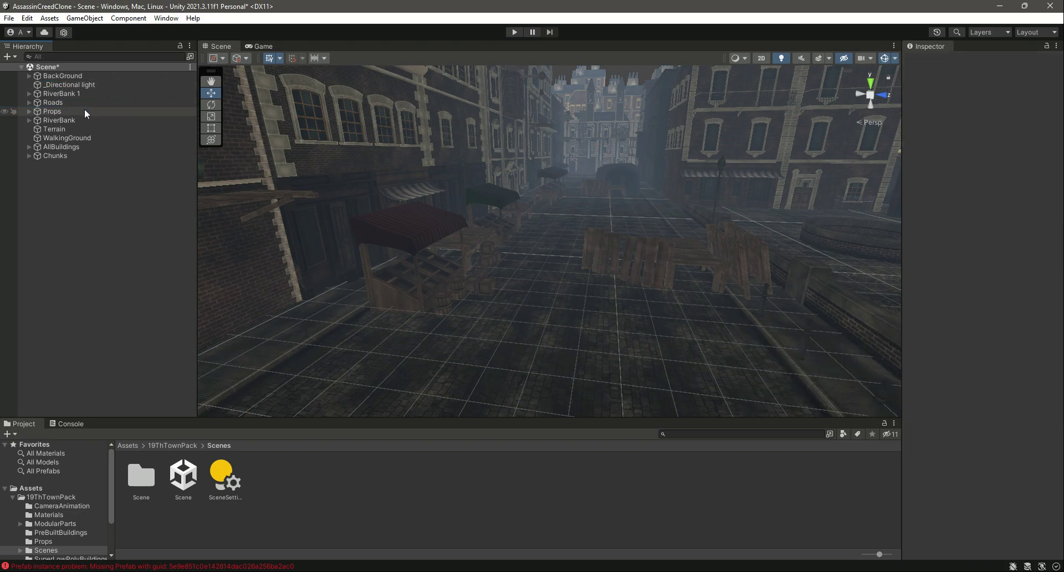
# Select all ten remaining objects from BackGround through Chunks.
pyautogui.click(82, 77)
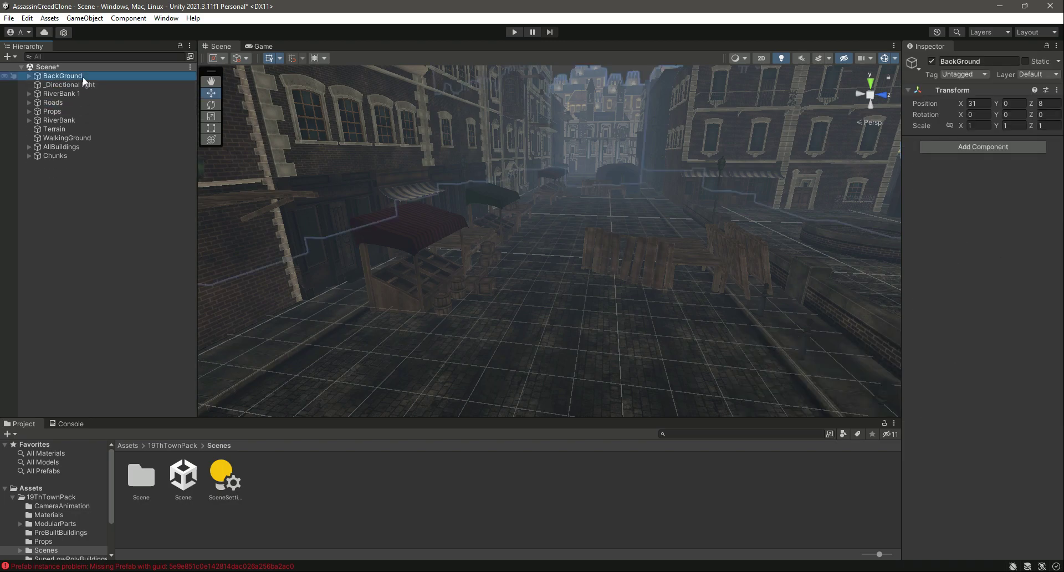
pyautogui.click(86, 84)
pyautogui.click(71, 162)
pyautogui.click(70, 77)
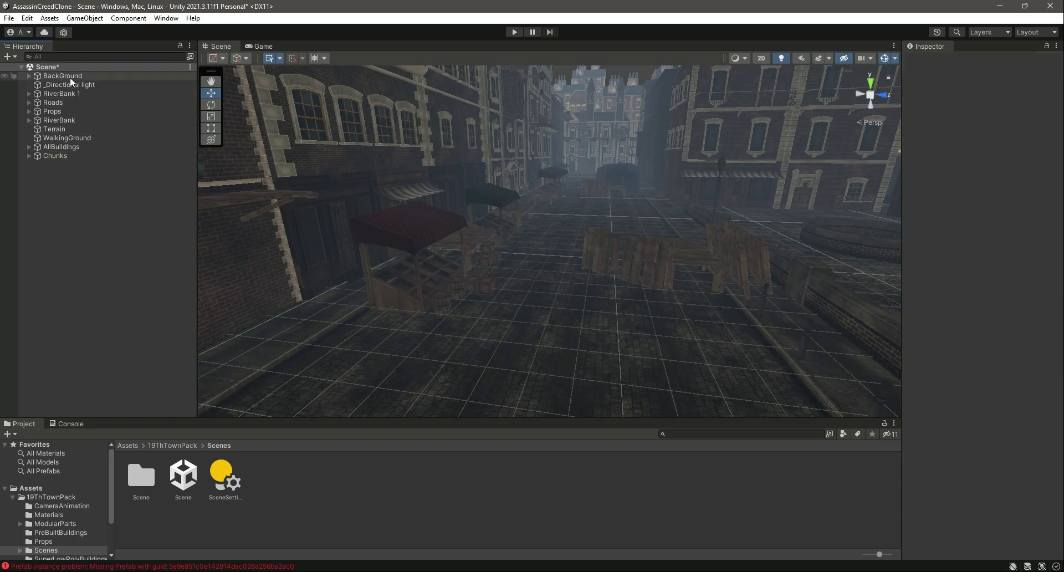
pyautogui.keyDown('shift'); pyautogui.click(68, 155); pyautogui.keyUp('shift')
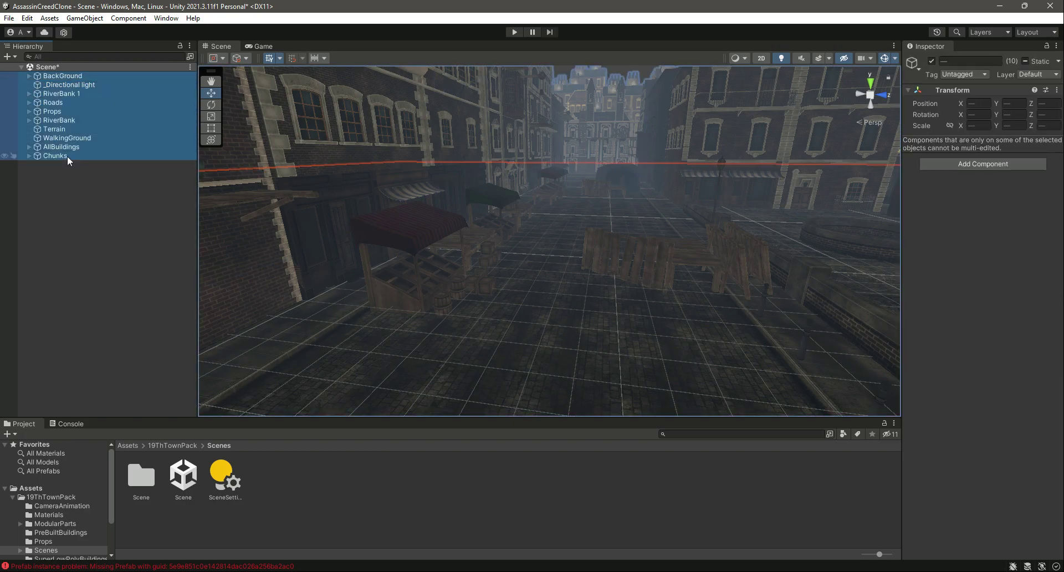
# Wrap the ten selected objects in a new empty parent named Environment and collapse it.
pyautogui.rightClick(65, 156)
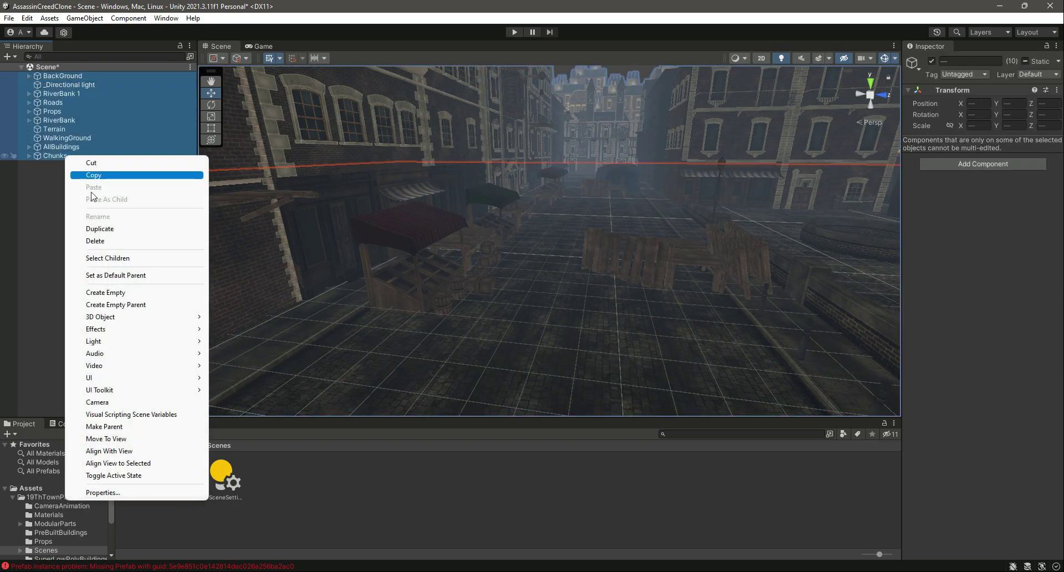
pyautogui.click(102, 306)
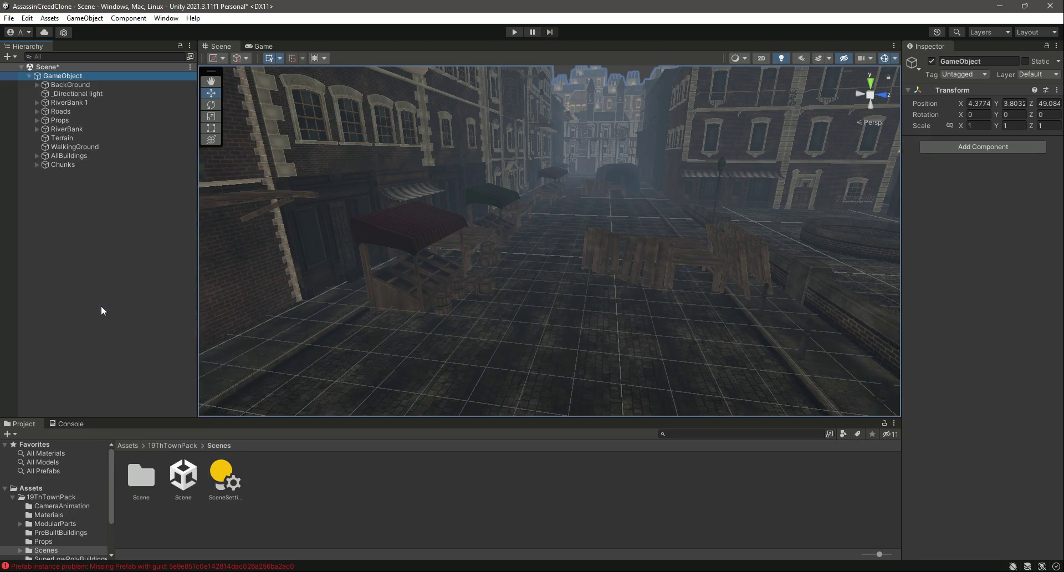
pyautogui.click(1001, 59)
pyautogui.write('Environment')
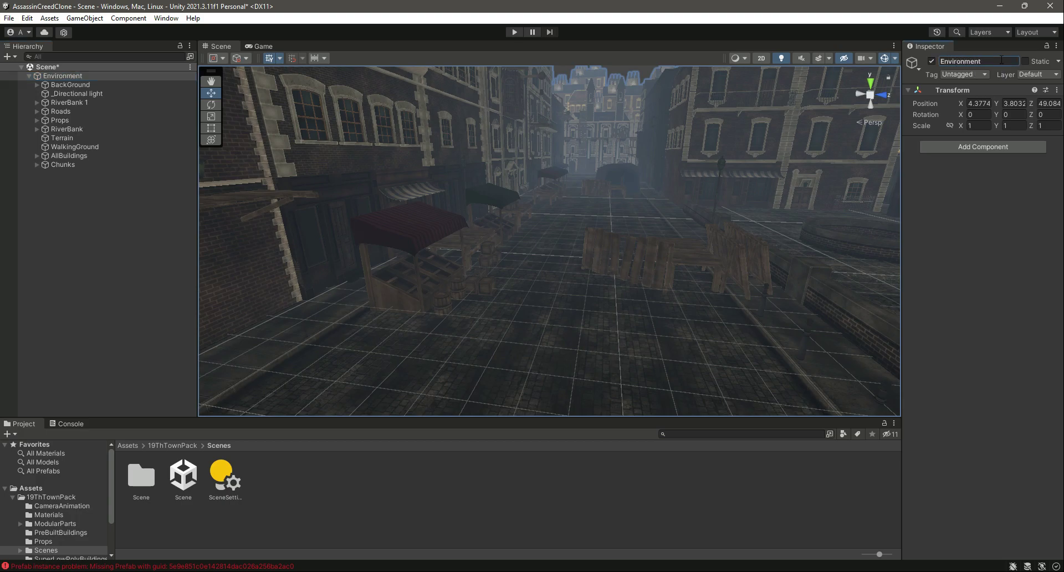
pyautogui.click(29, 76)
pyautogui.moveTo(425, 204); pyautogui.dragTo(581, 222, button='right')
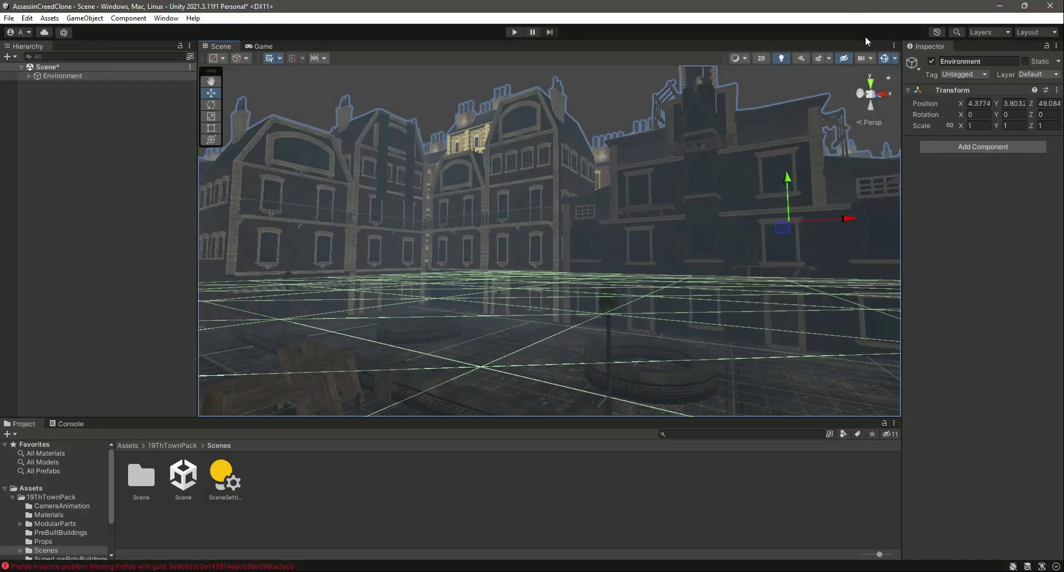
# Hide gizmos, expand the Environment group and frame the BackGround object in the Scene view.
pyautogui.click(885, 58)
pyautogui.click(55, 171)
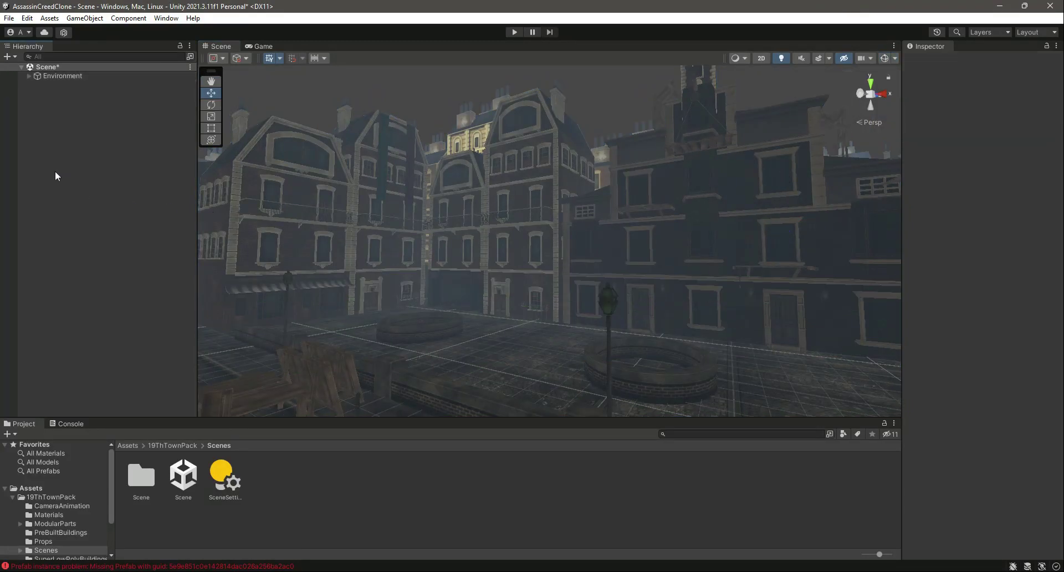
pyautogui.click(65, 76)
pyautogui.click(29, 76)
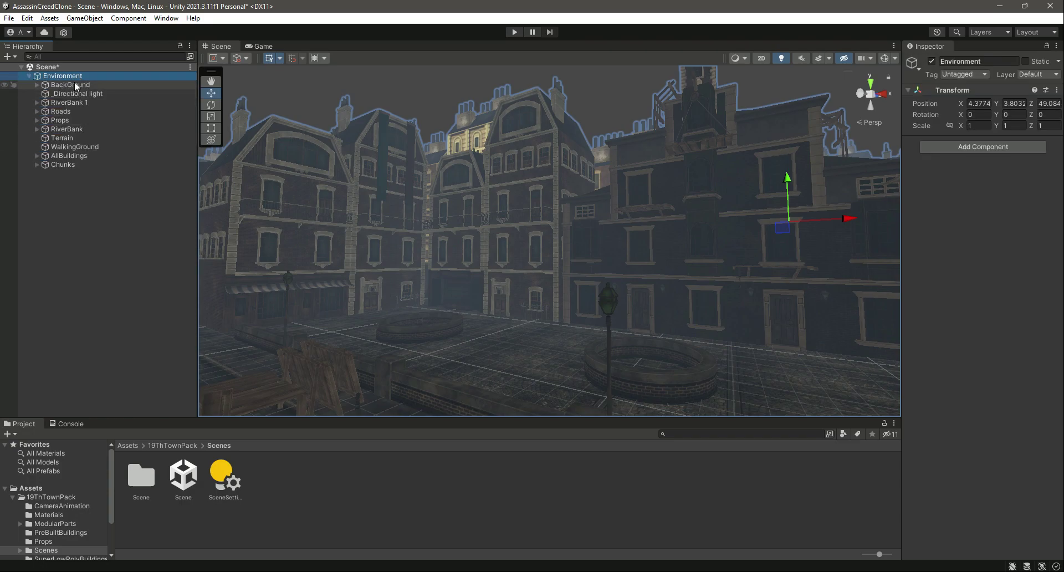
pyautogui.doubleClick(74, 84)
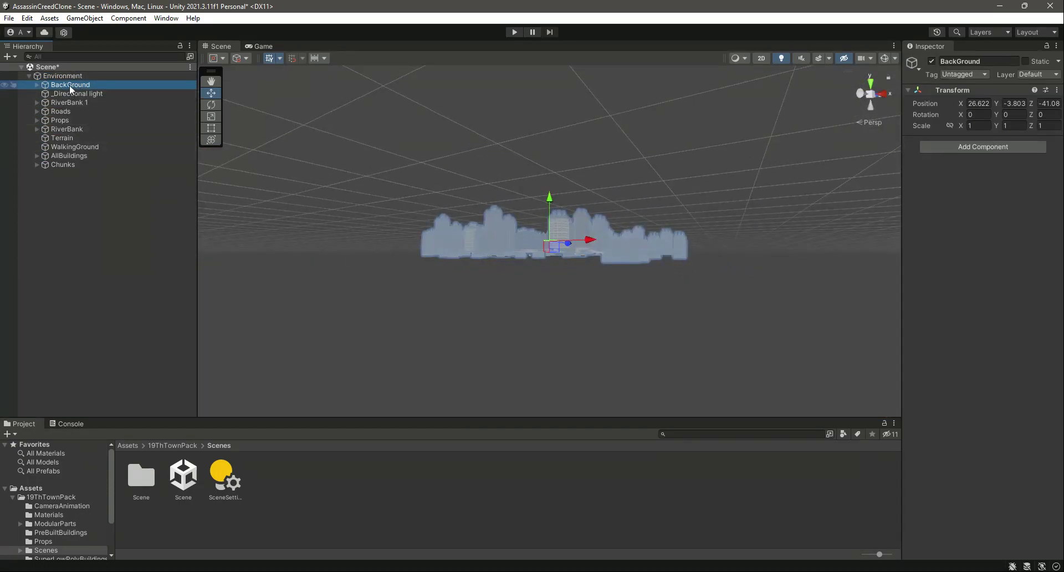
# Orbit and zoom around the BackGround buildings, from the rooftops down along the street.
pyautogui.doubleClick(69, 85)
pyautogui.moveTo(650, 224); pyautogui.dragTo(599, 322, button='right')
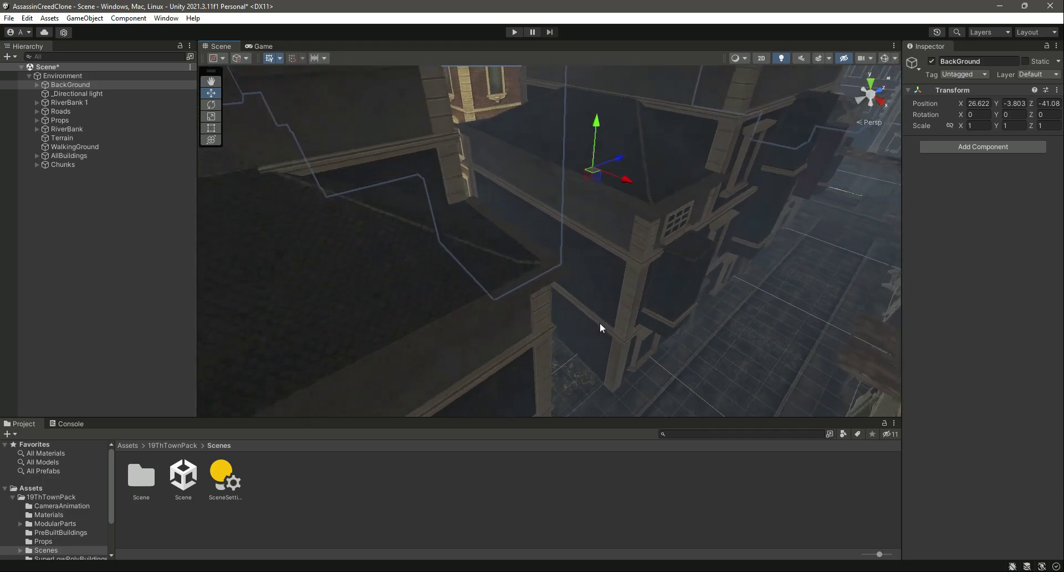
pyautogui.scroll(-10, 600, 323)
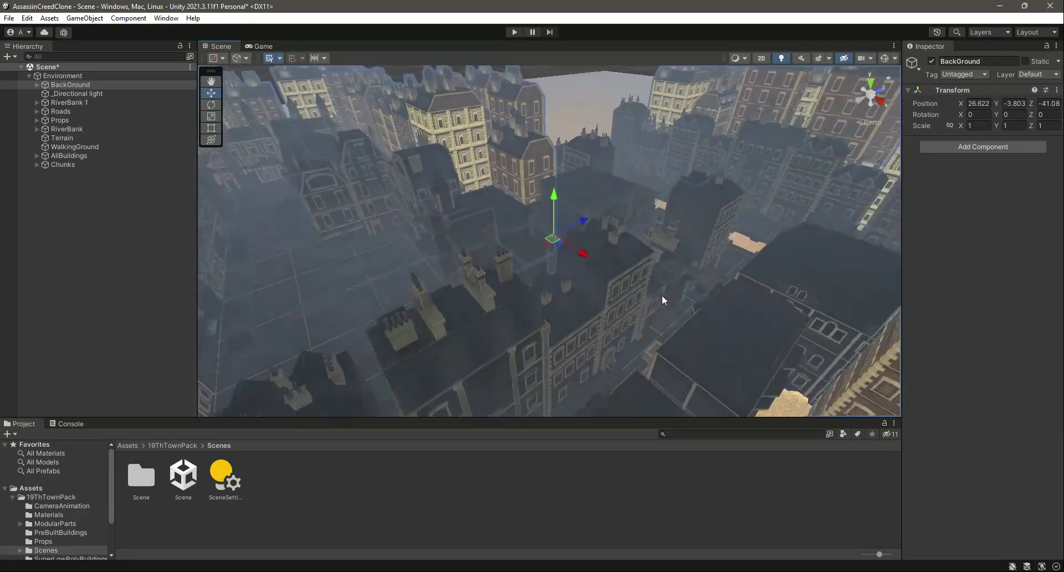
pyautogui.moveTo(661, 300); pyautogui.dragTo(536, 284, button='right')
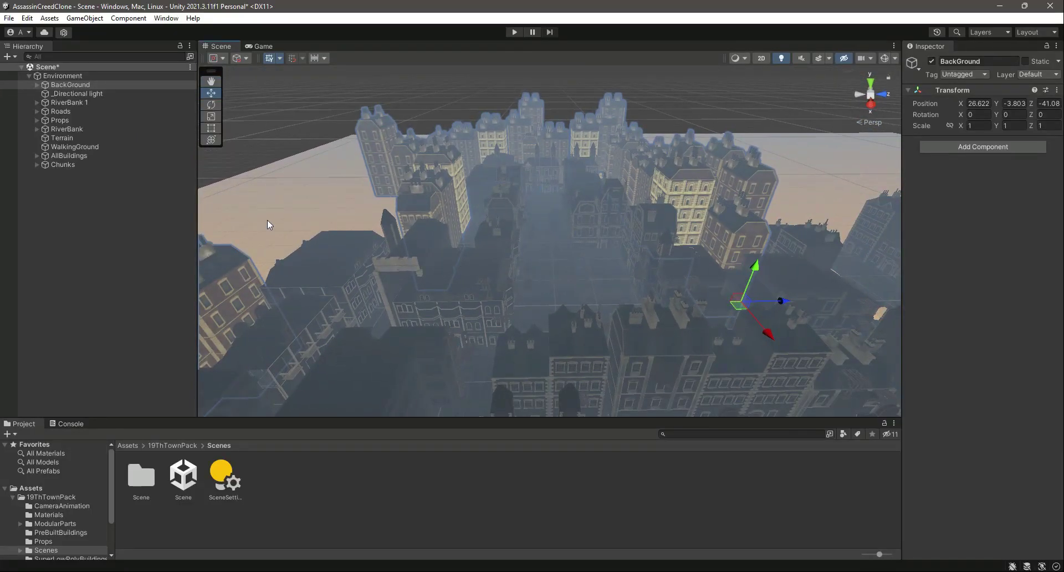
pyautogui.moveTo(204, 211); pyautogui.dragTo(483, 268, button='right')
pyautogui.scroll(5, 482, 268)
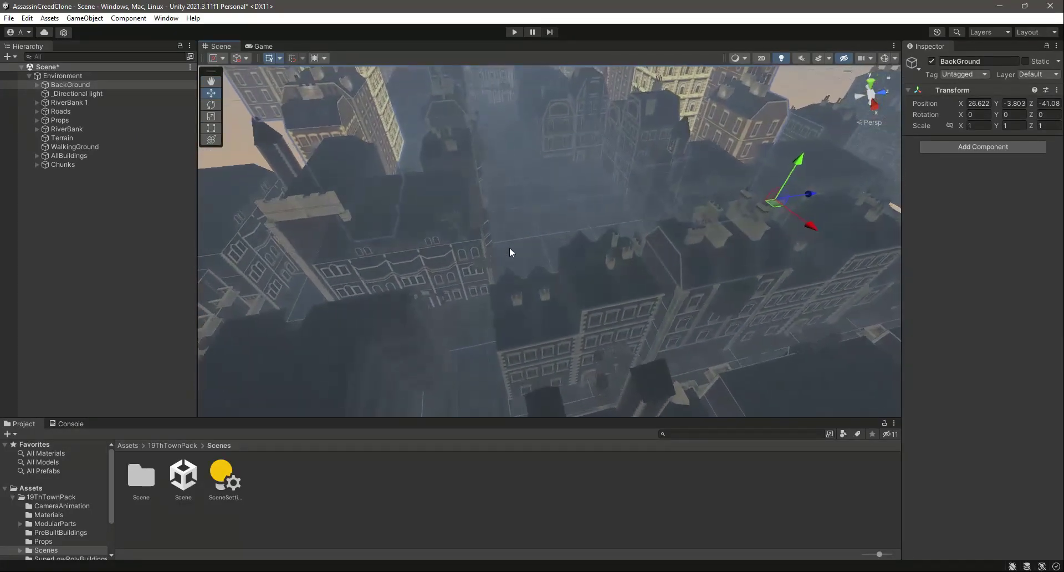
pyautogui.scroll(10, 506, 255)
pyautogui.moveTo(543, 302); pyautogui.dragTo(615, 285, button='right')
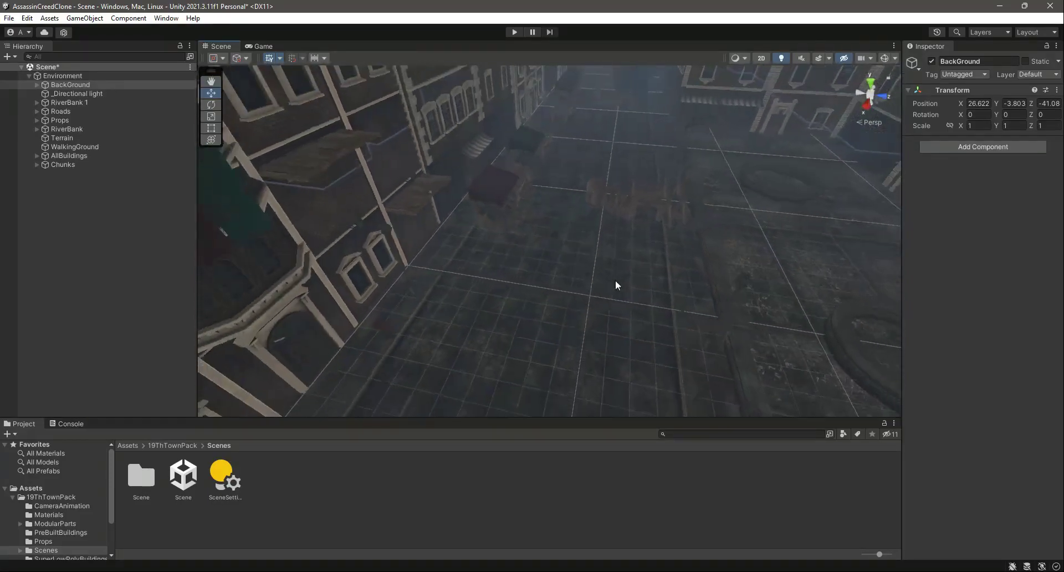
pyautogui.scroll(-10, 615, 281)
# Browse the ModularParts folder into Building_3, then return to 19ThTownPack.
pyautogui.moveTo(688, 240); pyautogui.dragTo(583, 276, button='right')
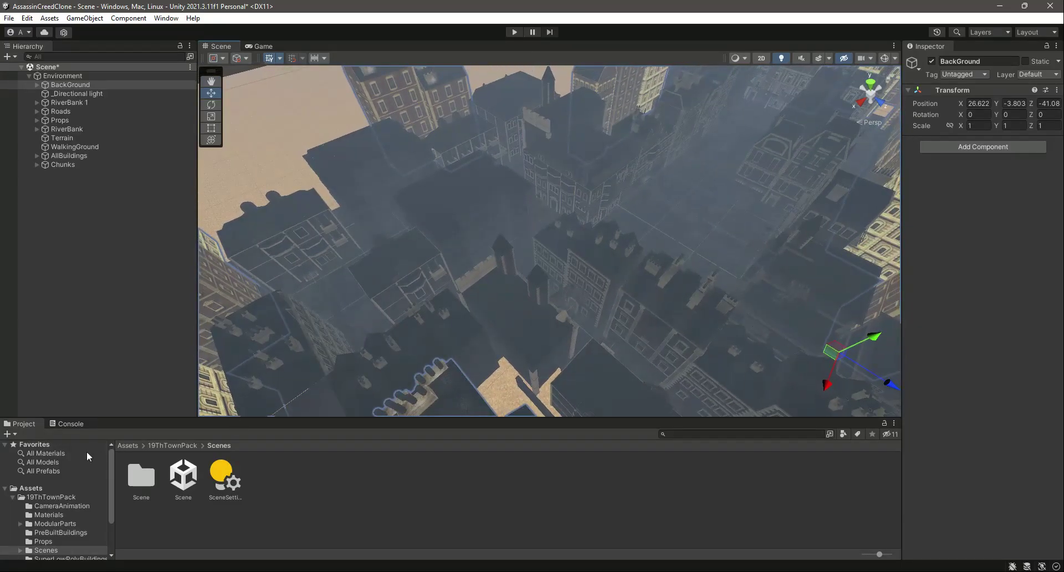
pyautogui.scroll(-3, 59, 502)
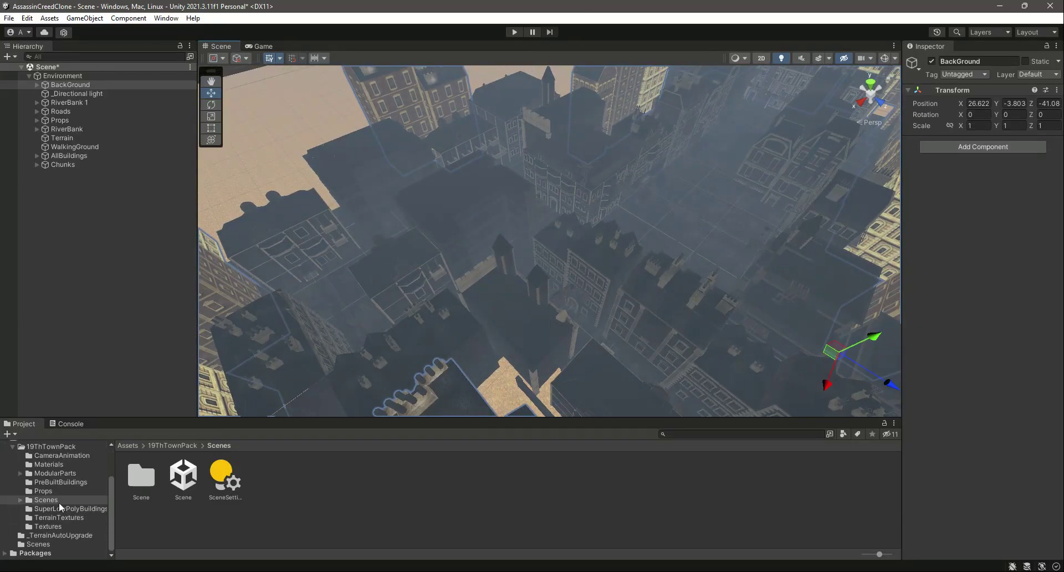
pyautogui.click(55, 472)
pyautogui.click(201, 477)
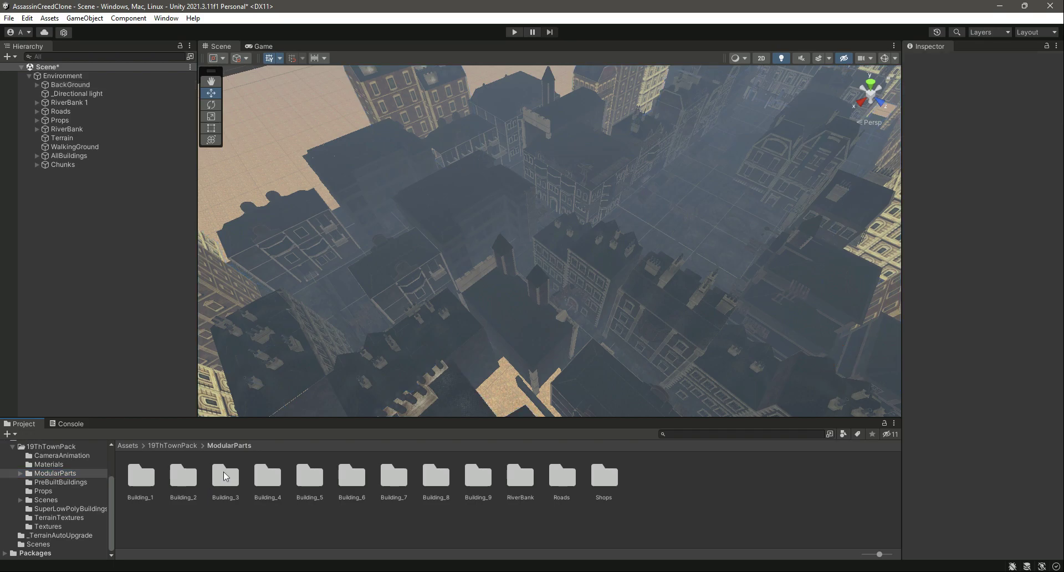
pyautogui.doubleClick(225, 476)
pyautogui.click(227, 447)
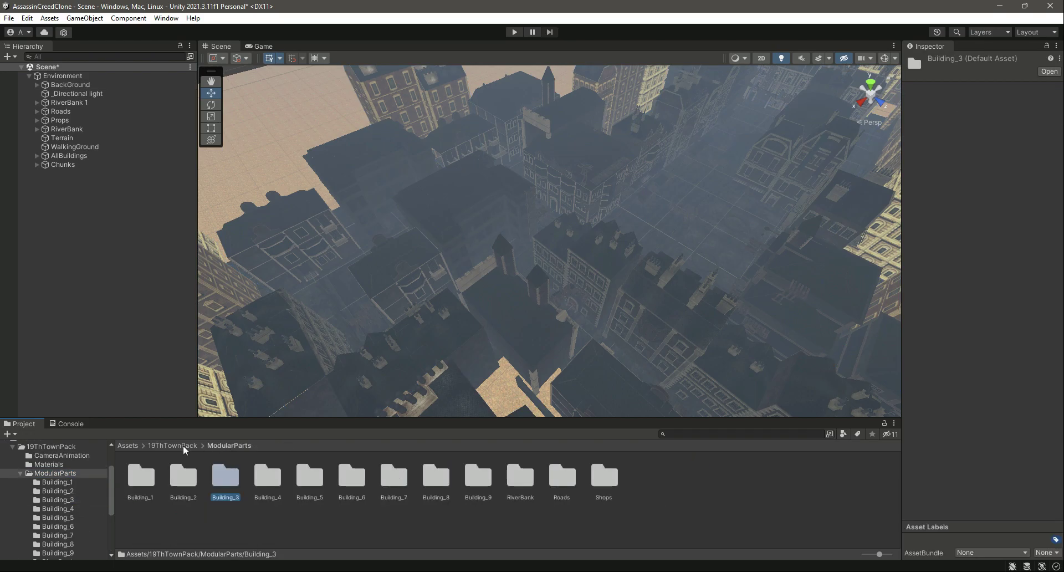
pyautogui.click(181, 445)
pyautogui.click(21, 473)
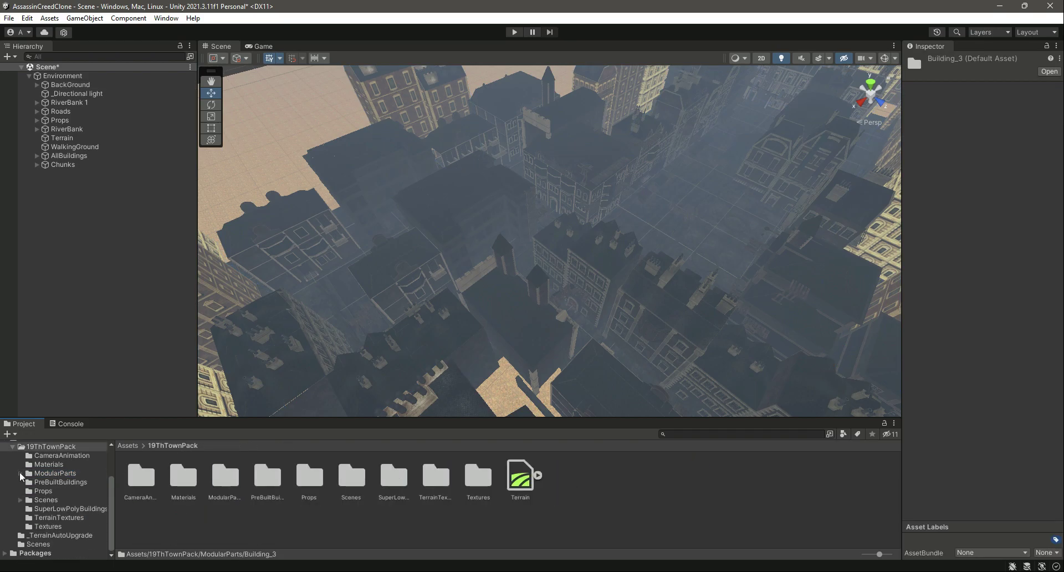
# Preview the Building_01_A prefab from PreBuiltBuildings, then go back to the 19ThTownPack folder.
pyautogui.click(65, 482)
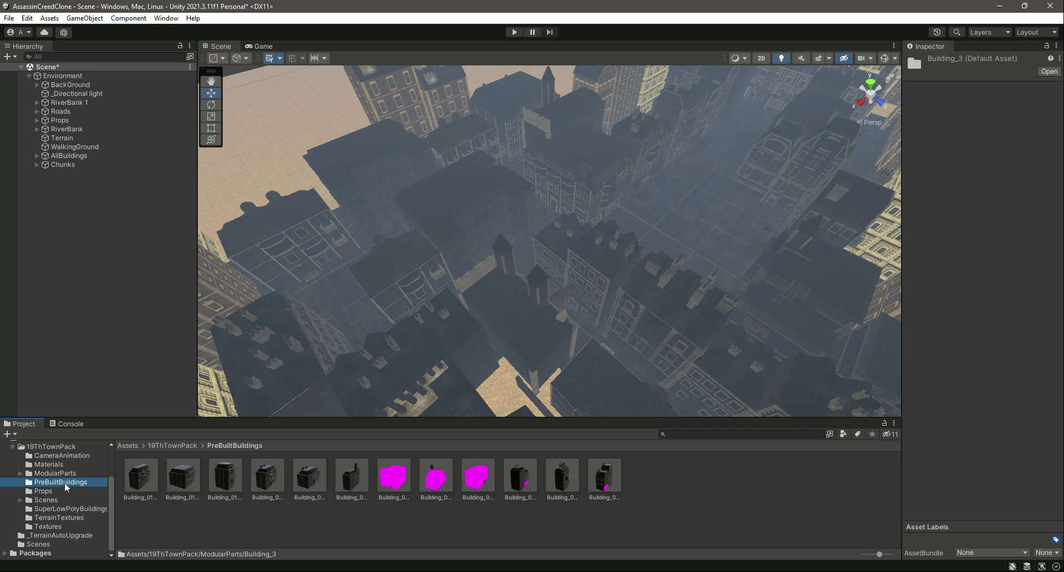
pyautogui.click(142, 477)
pyautogui.moveTo(987, 468); pyautogui.dragTo(961, 445)
pyautogui.click(173, 445)
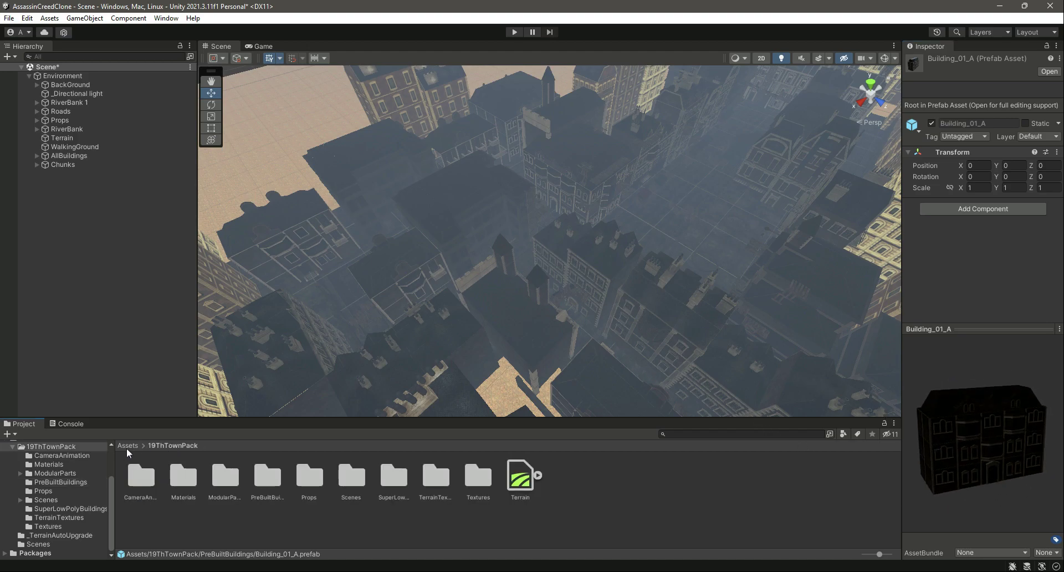
# Fly around the market stalls, wooden fences and brick buildings, then collapse the Environment group.
pyautogui.moveTo(497, 292); pyautogui.dragTo(382, 263, button='right')
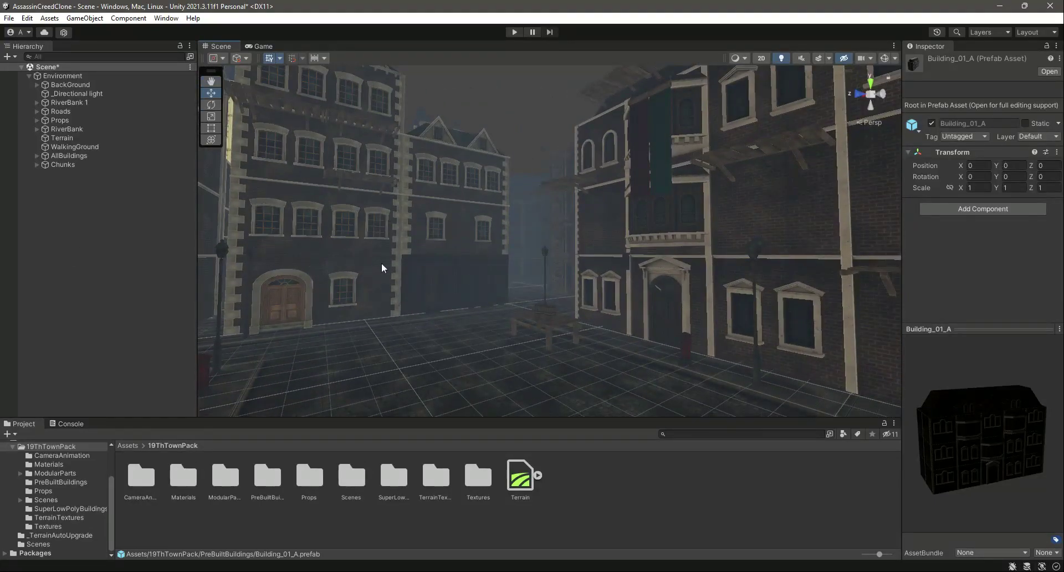
pyautogui.moveTo(490, 270); pyautogui.dragTo(698, 300, button='right')
pyautogui.press('s')
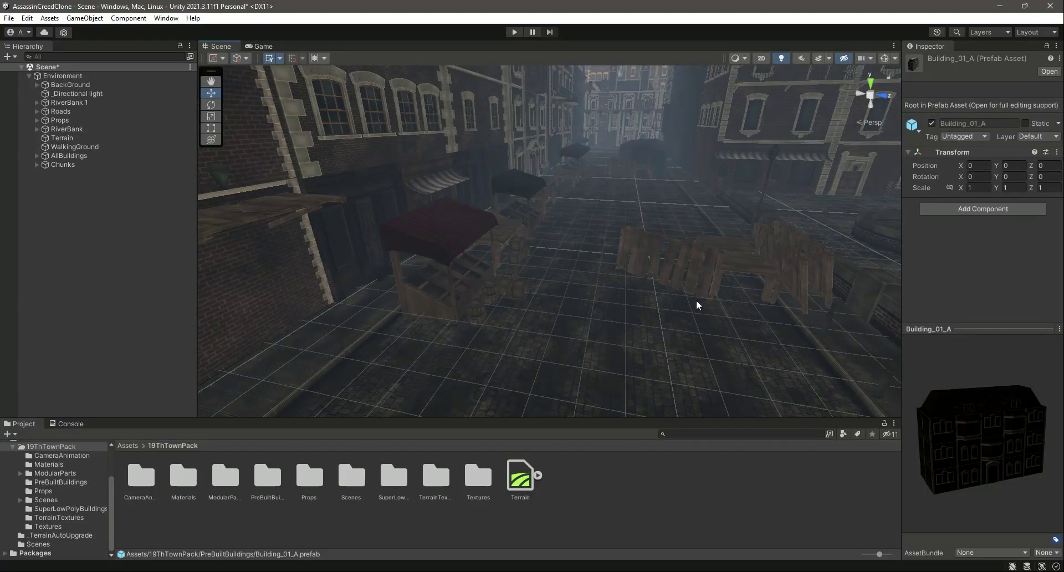
pyautogui.moveTo(566, 330); pyautogui.dragTo(740, 251, button='right')
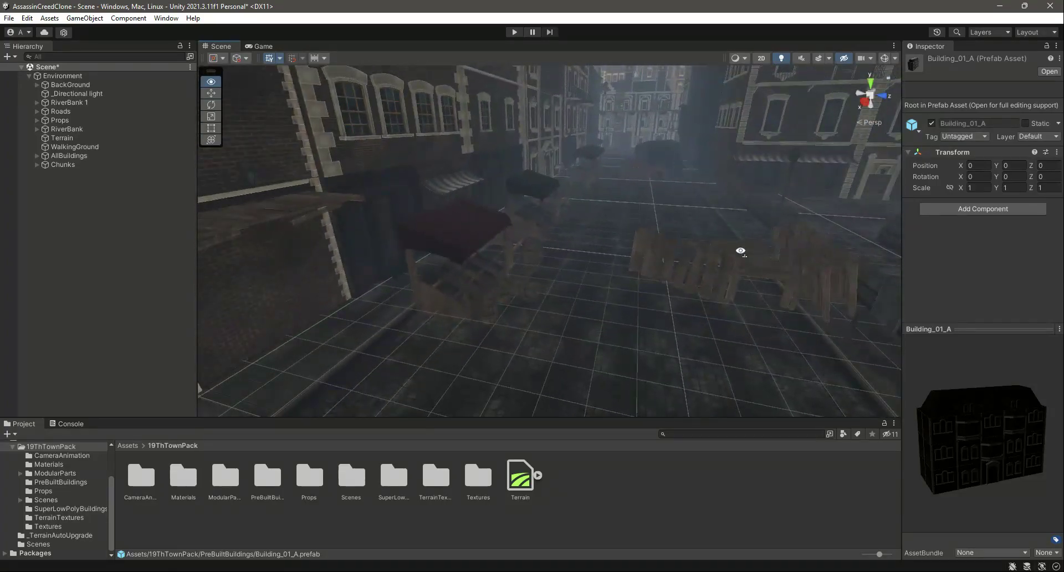
pyautogui.moveTo(645, 256); pyautogui.dragTo(614, 253, button='right')
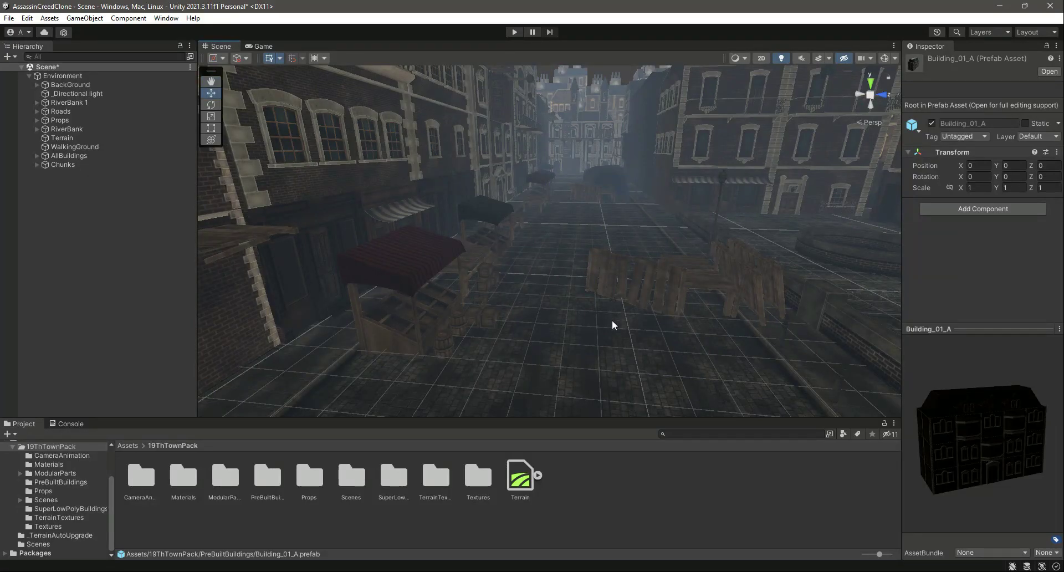
pyautogui.scroll(5, 610, 324)
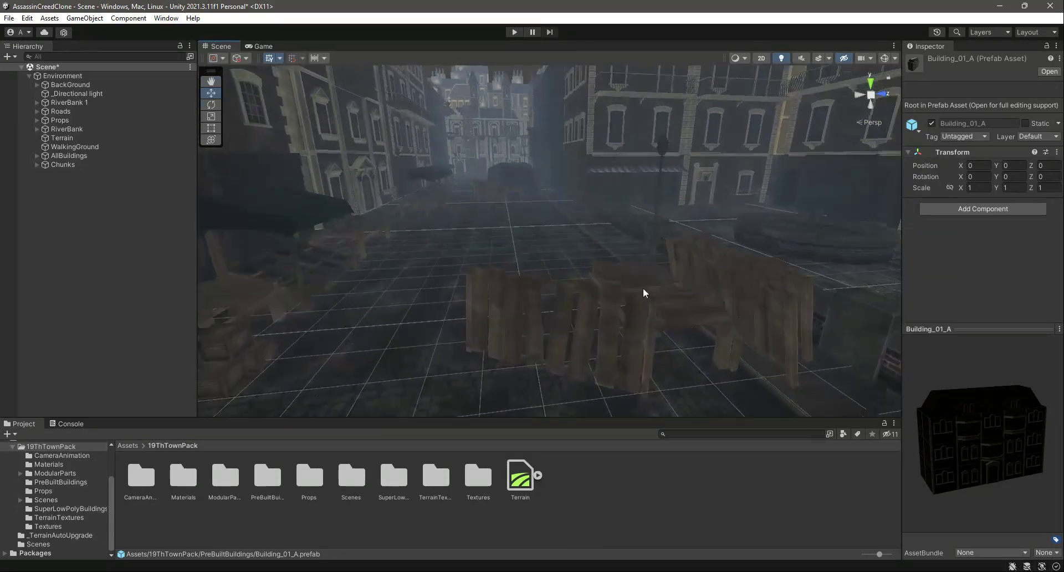
pyautogui.scroll(-5, 550, 314)
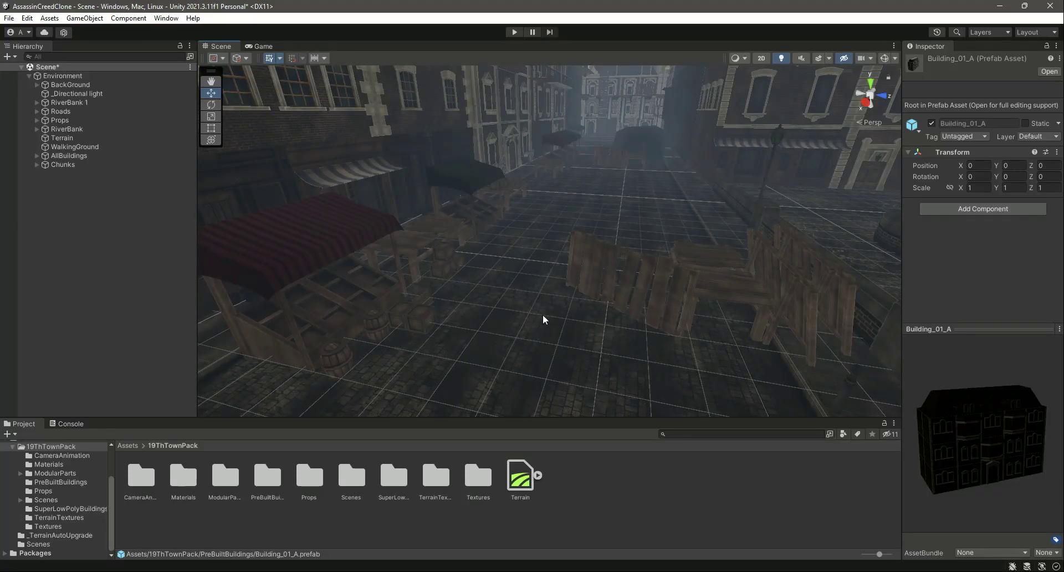
pyautogui.moveTo(641, 323); pyautogui.dragTo(698, 239, button='right')
pyautogui.click(29, 76)
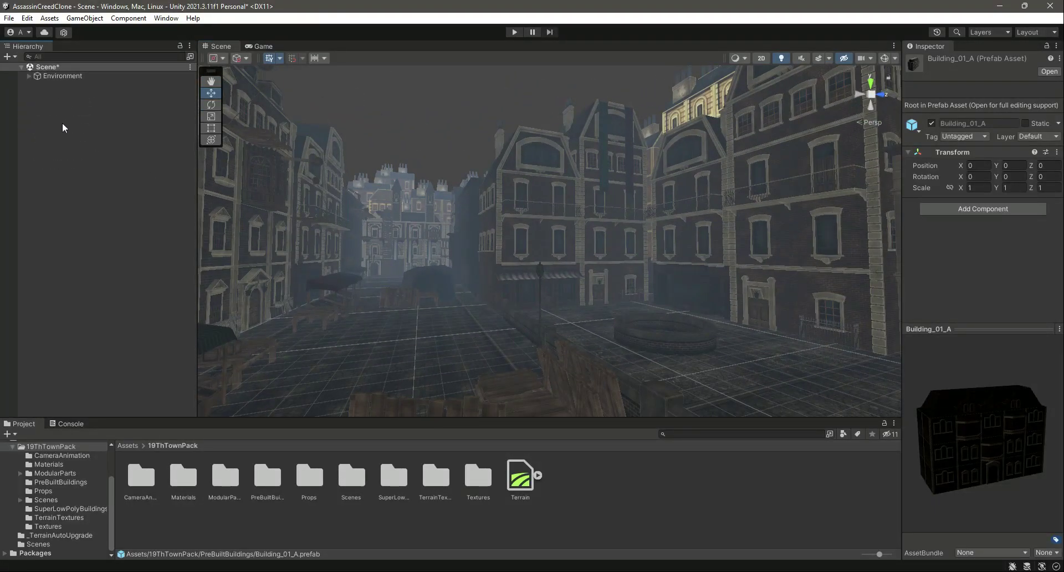
# Check the empty Game view, then add a Camera to the Hierarchy named Main Camera.
pyautogui.click(66, 99)
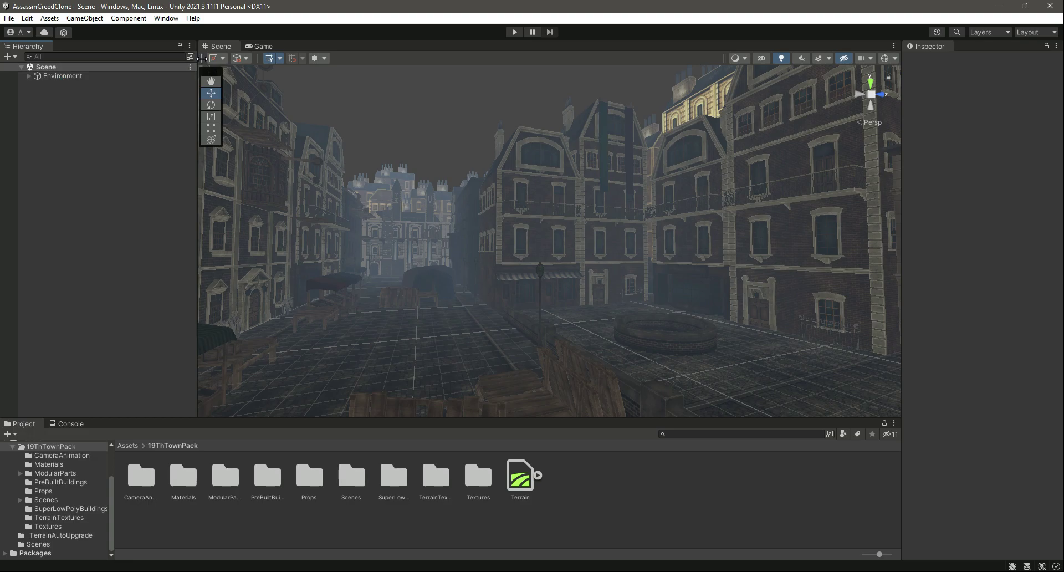
pyautogui.click(258, 47)
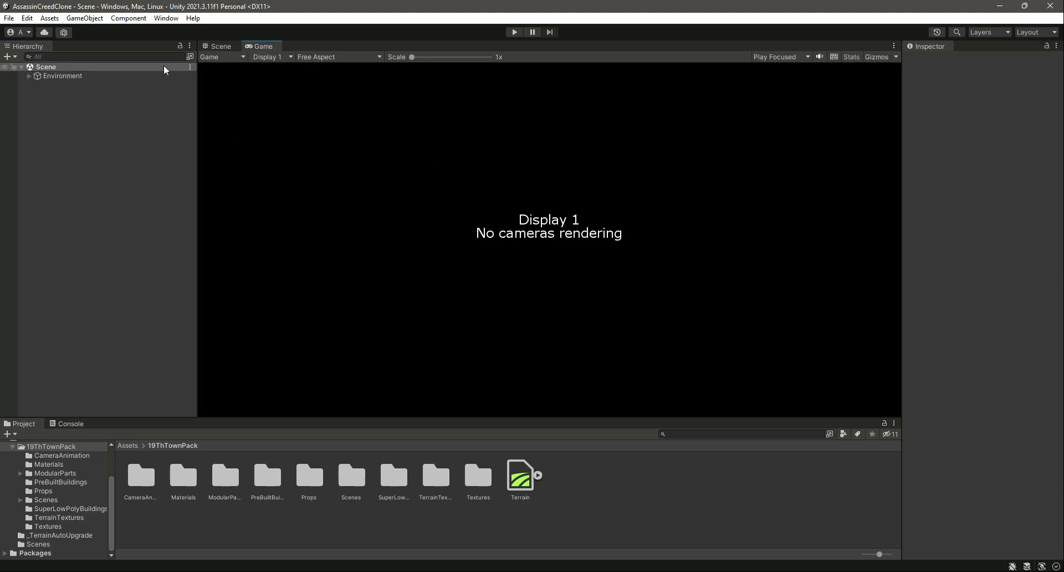
pyautogui.click(227, 46)
pyautogui.rightClick(78, 126)
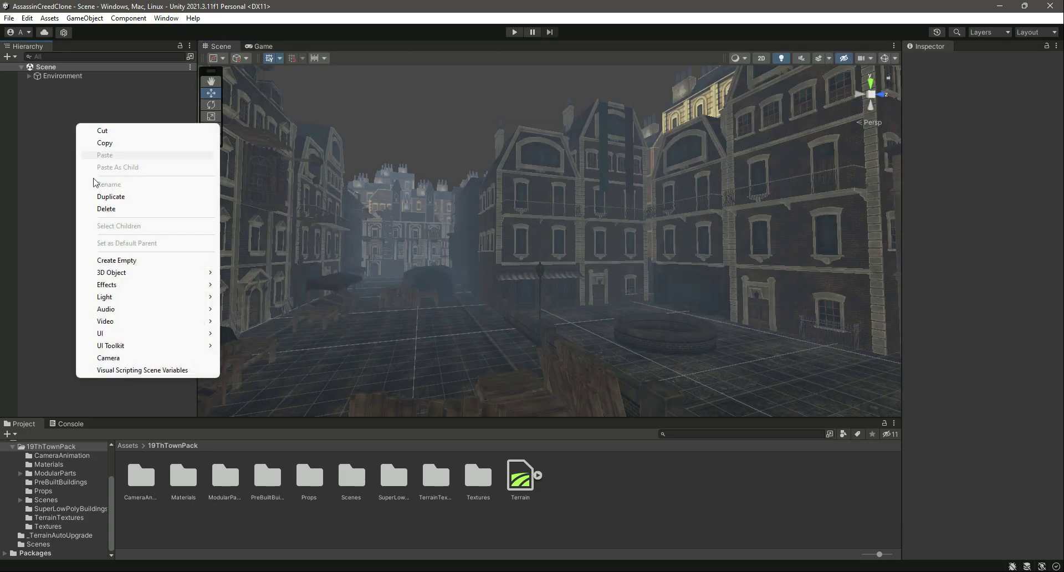
pyautogui.click(108, 358)
pyautogui.press('Left')
pyautogui.write('Main')
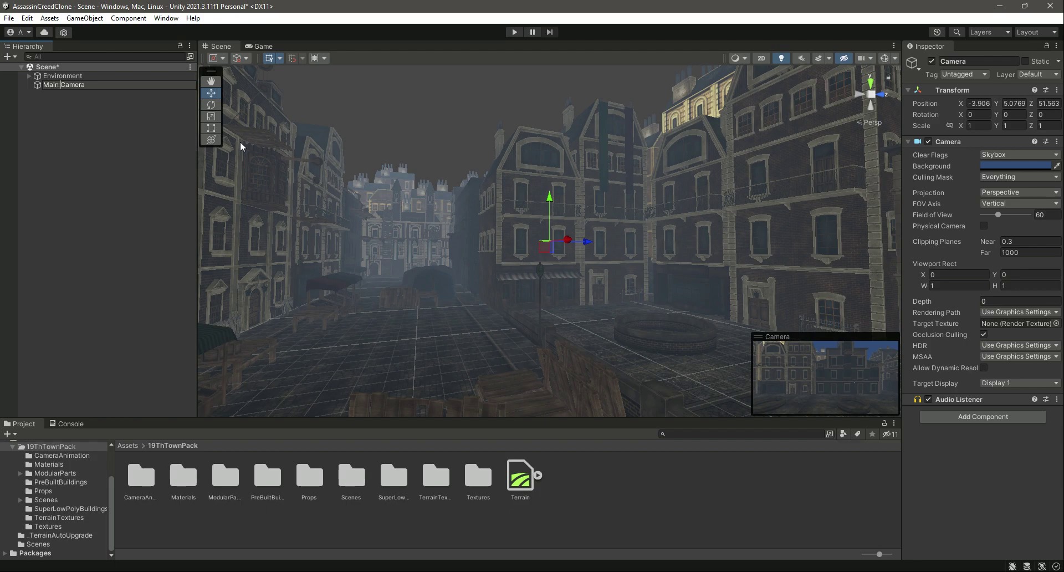
pyautogui.press('Return')
# Preview Main Camera's output in the maximized Game view, restore the layout and return to Scene.
pyautogui.click(260, 47)
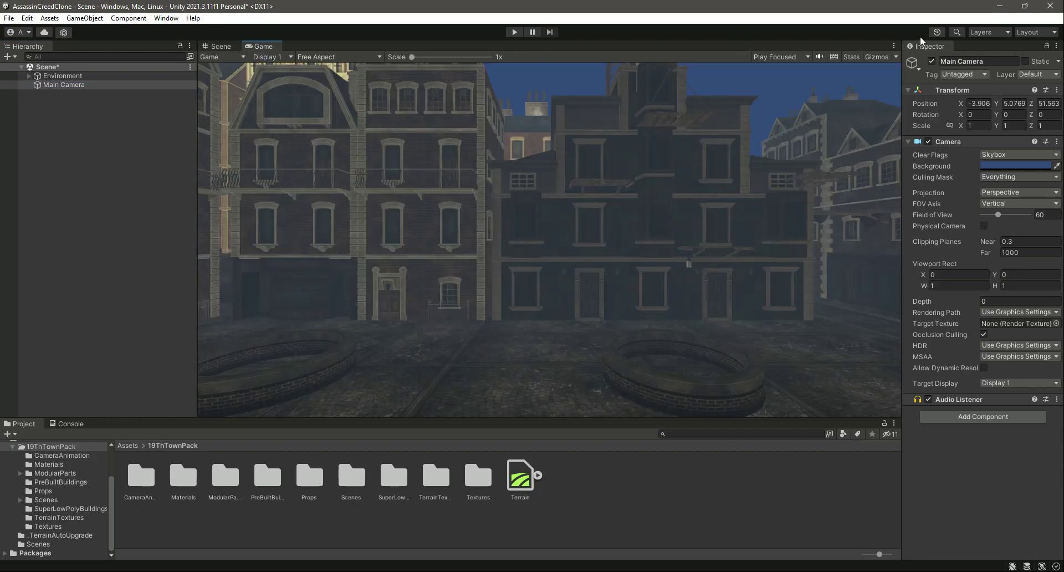
pyautogui.click(896, 46)
pyautogui.click(931, 81)
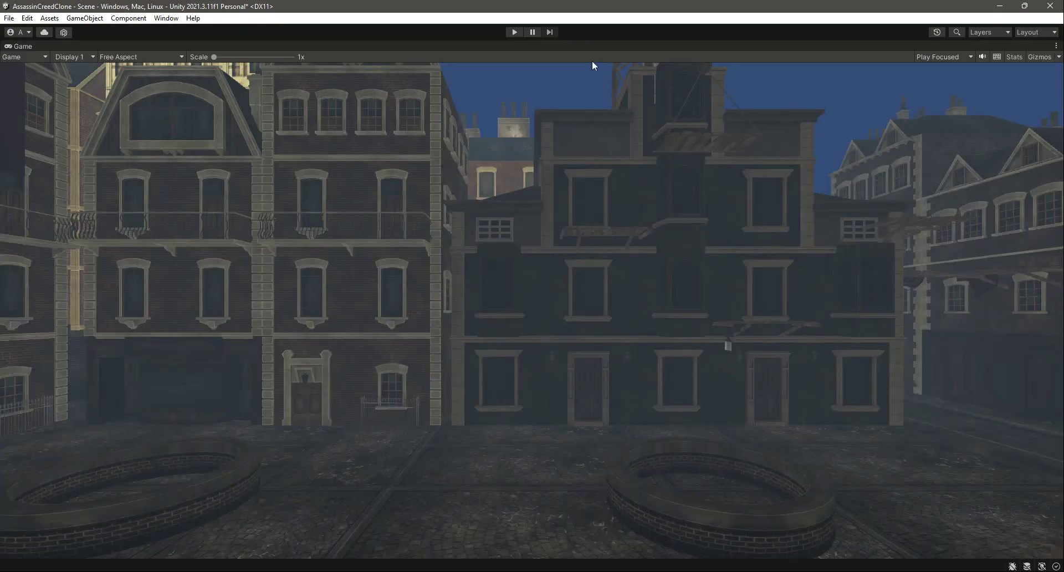
pyautogui.click(1056, 46)
pyautogui.click(977, 84)
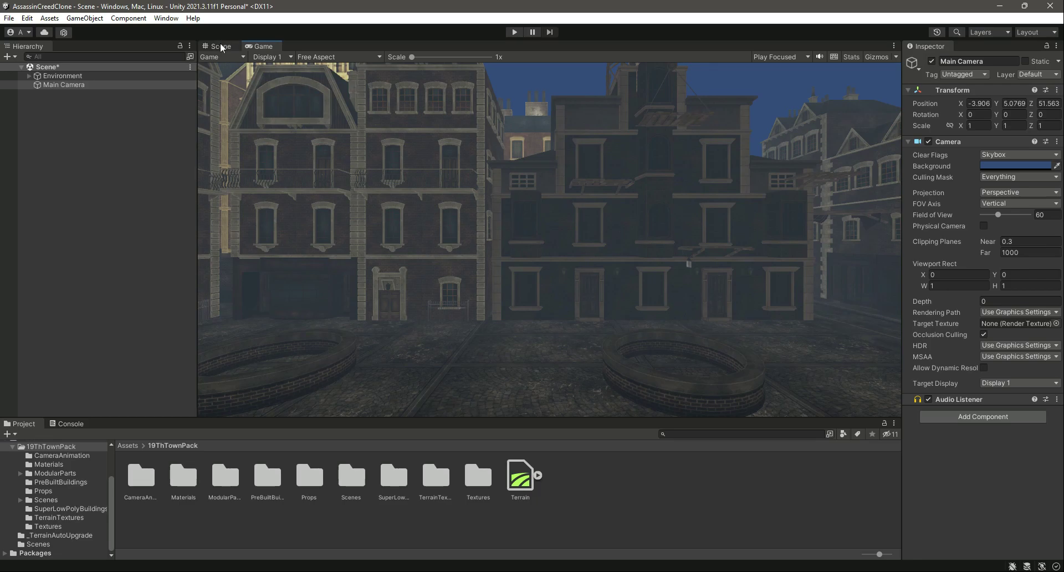
pyautogui.click(220, 45)
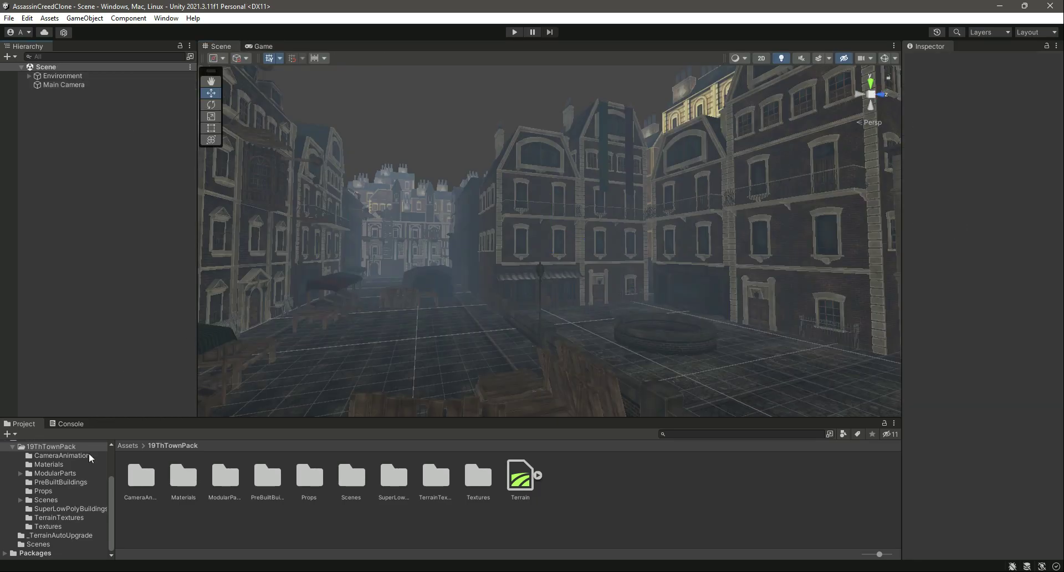
pyautogui.scroll(3, 83, 488)
# Rename the Scene asset in the Scenes folder to MainScene and reload it.
pyautogui.click(44, 533)
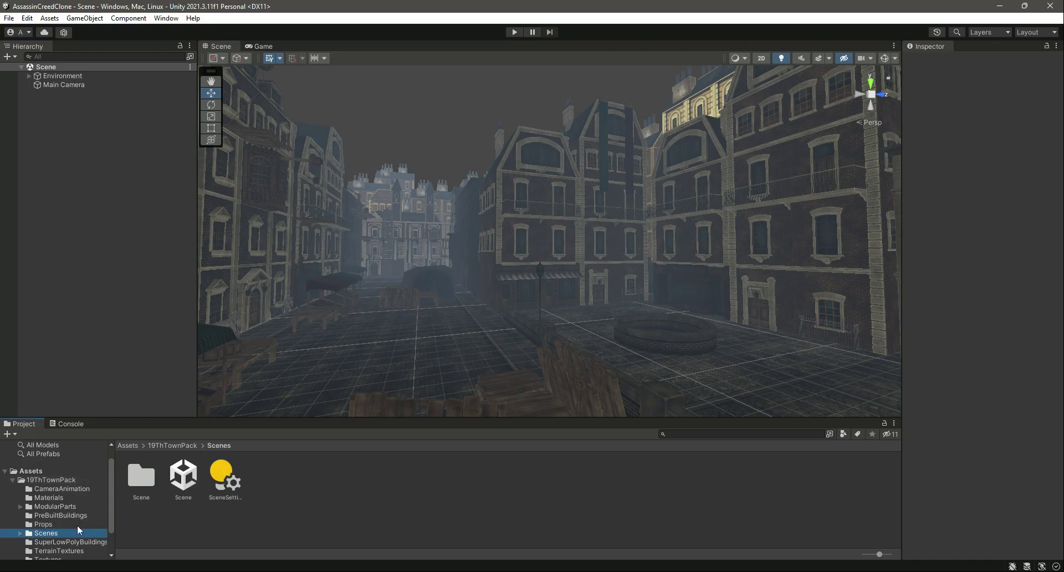
pyautogui.rightClick(189, 475)
pyautogui.click(221, 231)
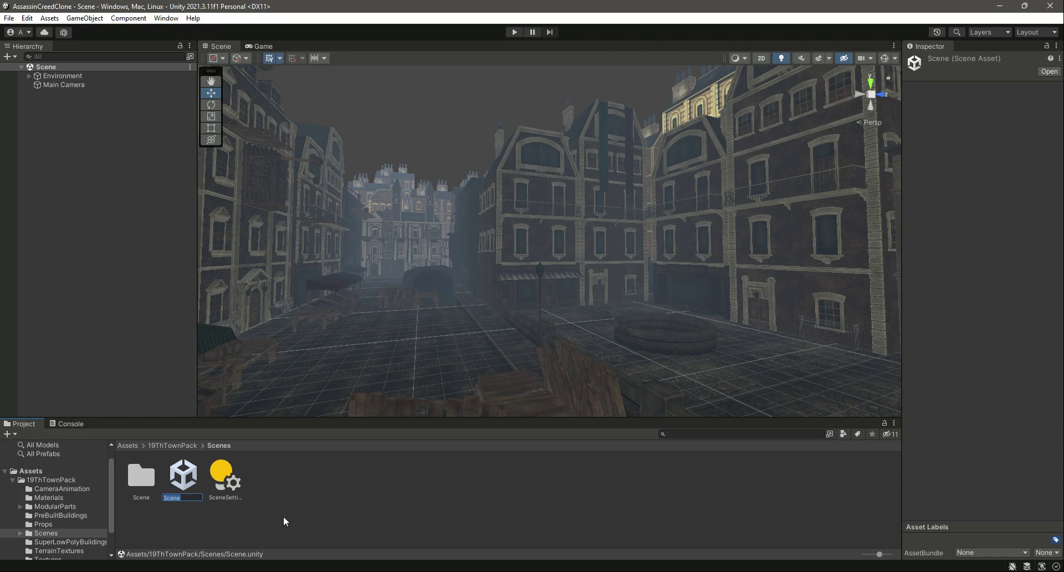
pyautogui.write('MainScen')
pyautogui.press('Return')
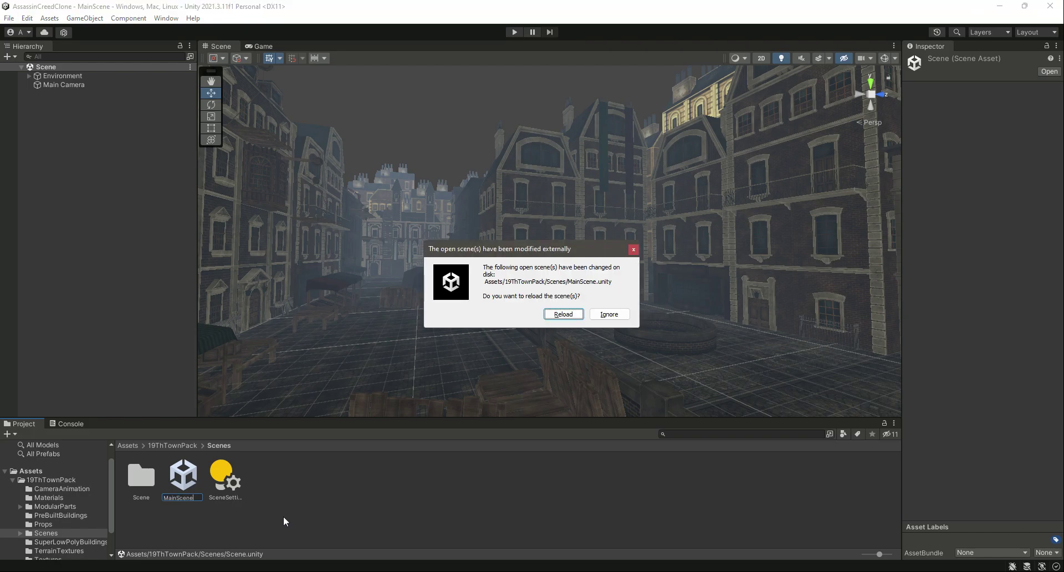
pyautogui.click(559, 315)
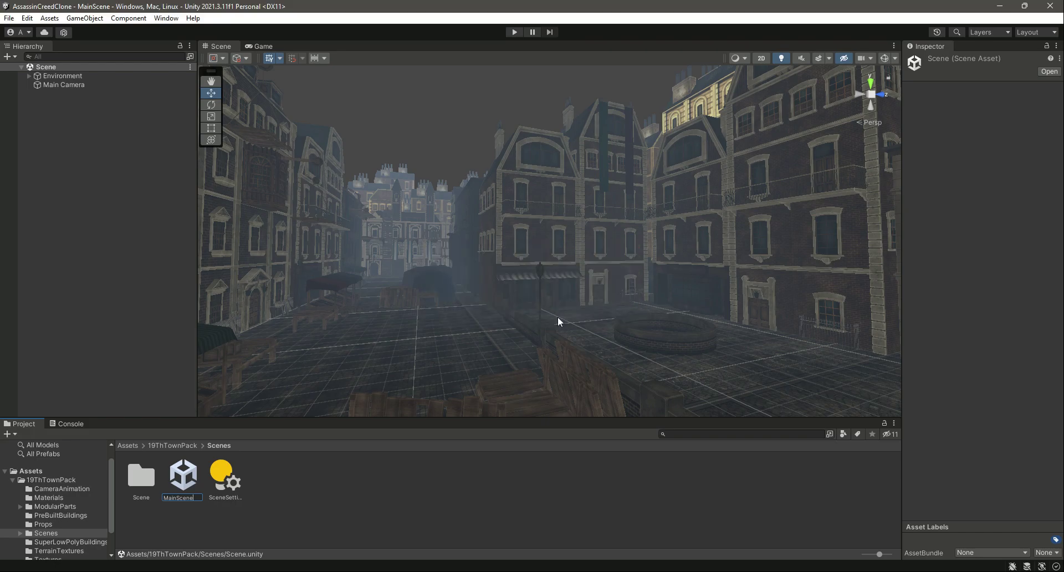
pyautogui.click(21, 67)
pyautogui.click(21, 67)
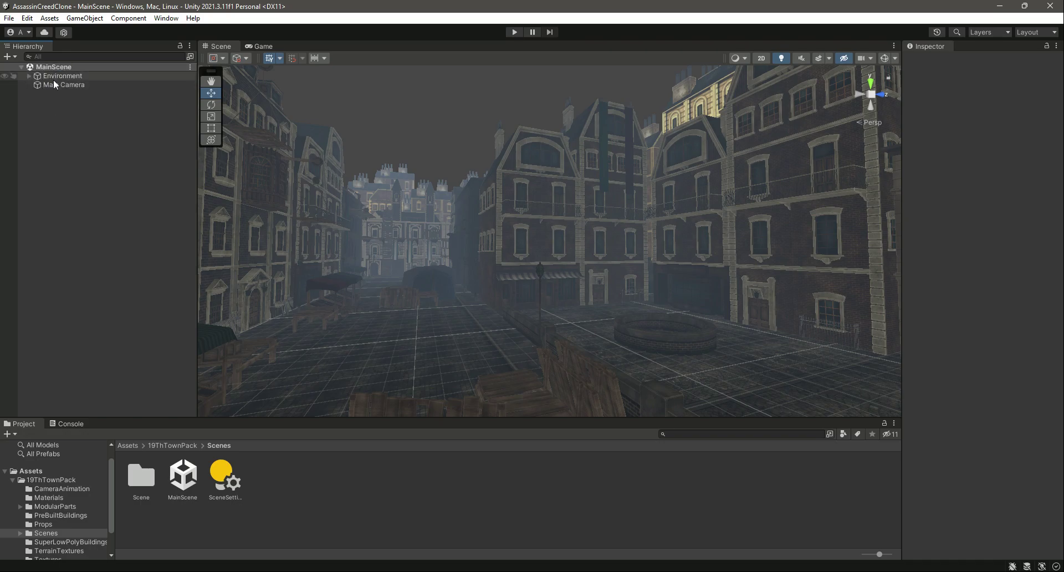
pyautogui.doubleClick(58, 76)
pyautogui.doubleClick(61, 85)
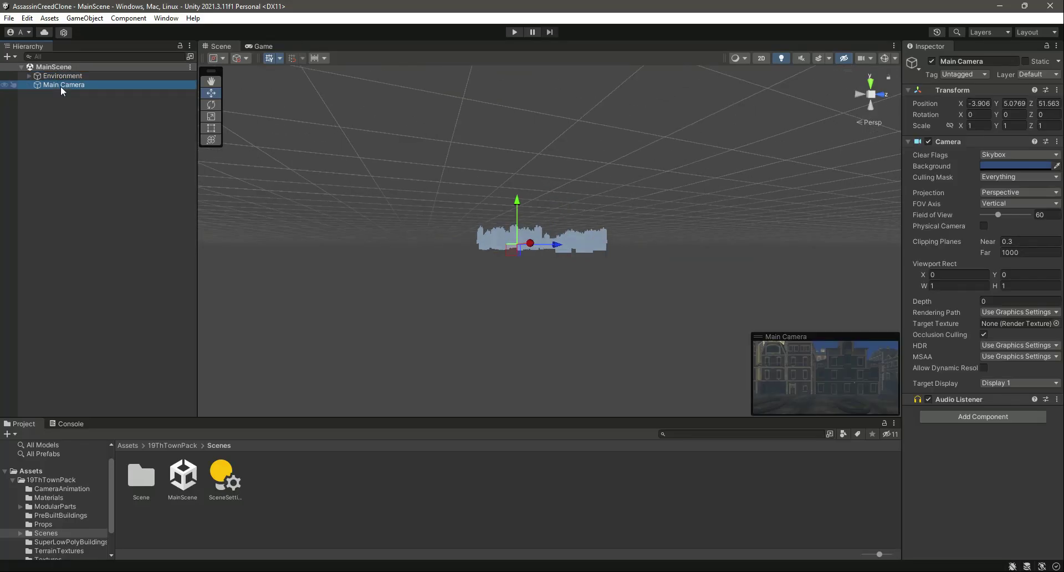
pyautogui.click(62, 75)
pyautogui.moveTo(268, 118); pyautogui.dragTo(567, 242, button='right')
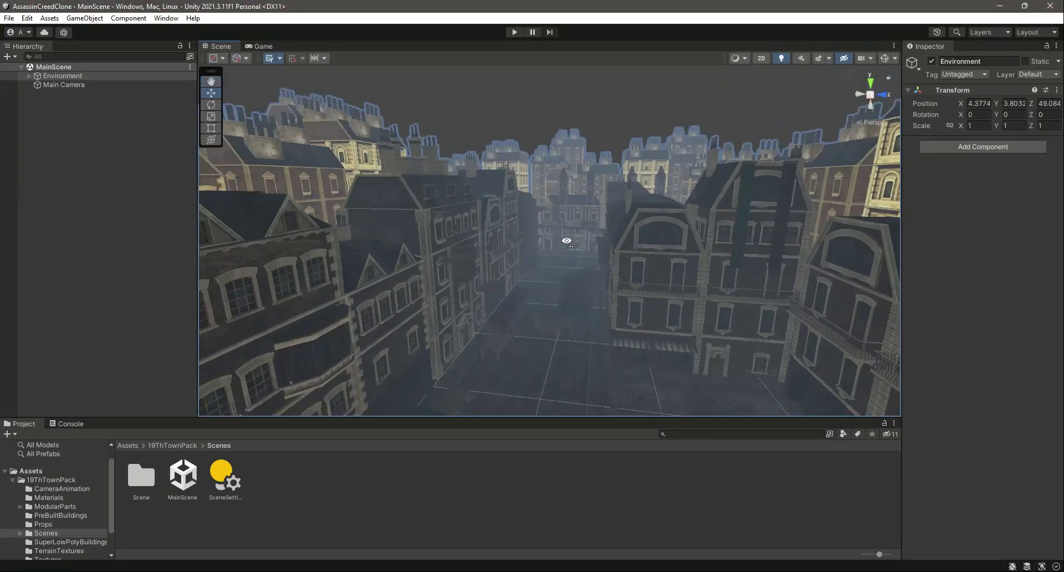
pyautogui.moveTo(607, 204); pyautogui.dragTo(584, 310, button='right')
pyautogui.scroll(3, 584, 310)
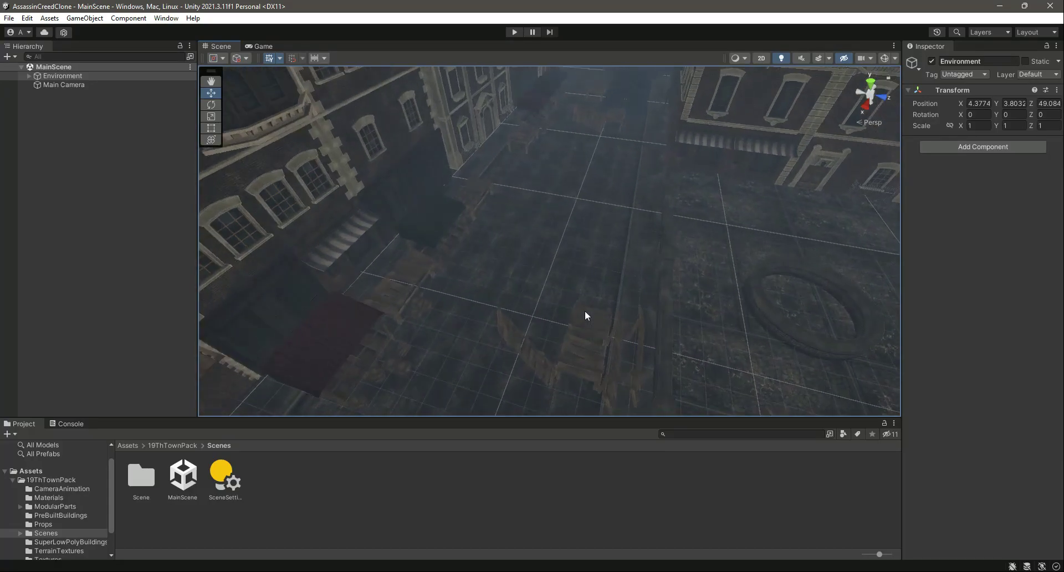
pyautogui.scroll(-5, 584, 314)
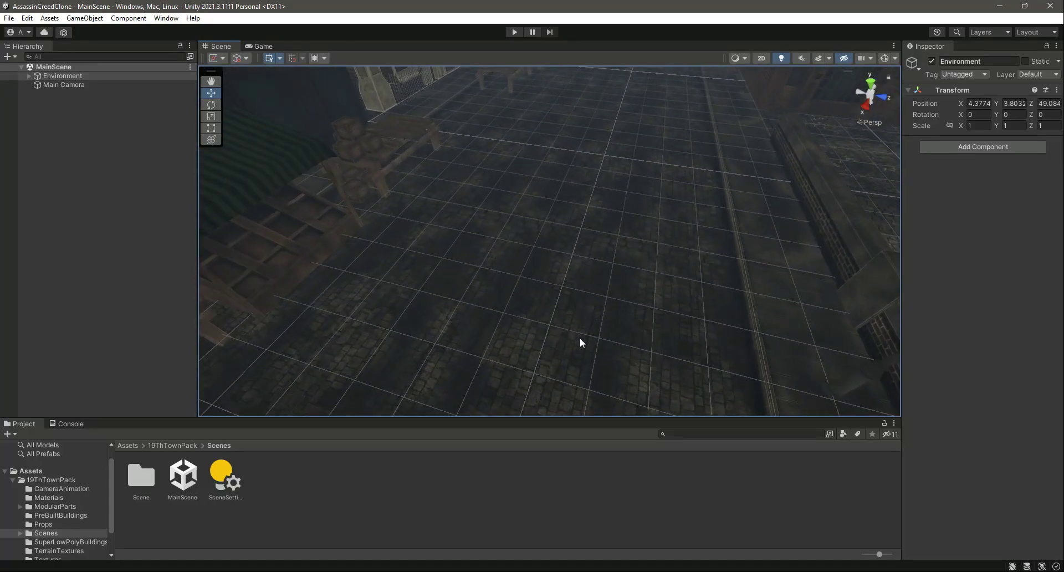
pyautogui.moveTo(582, 335); pyautogui.dragTo(598, 238, button='right')
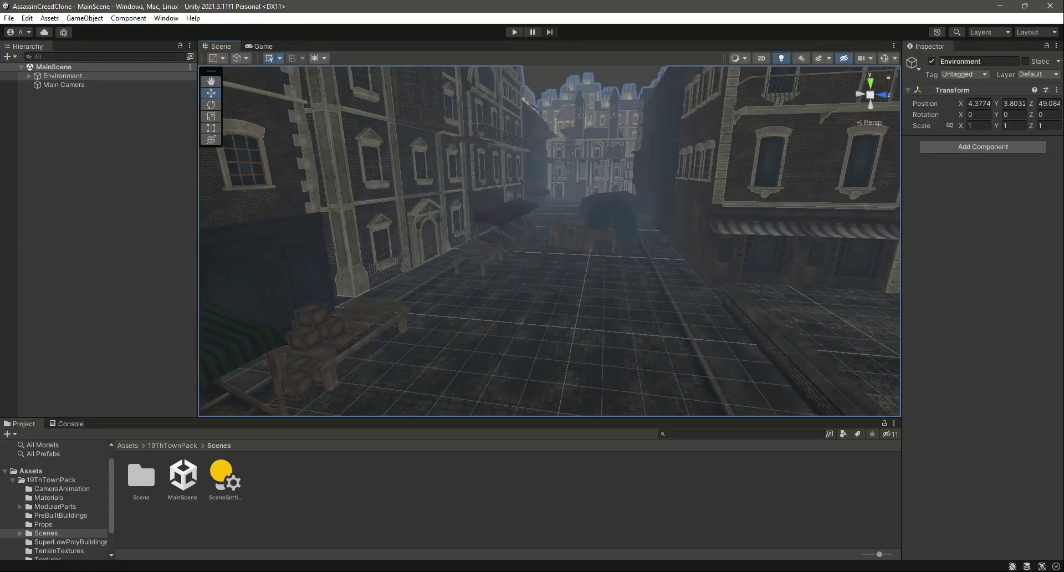